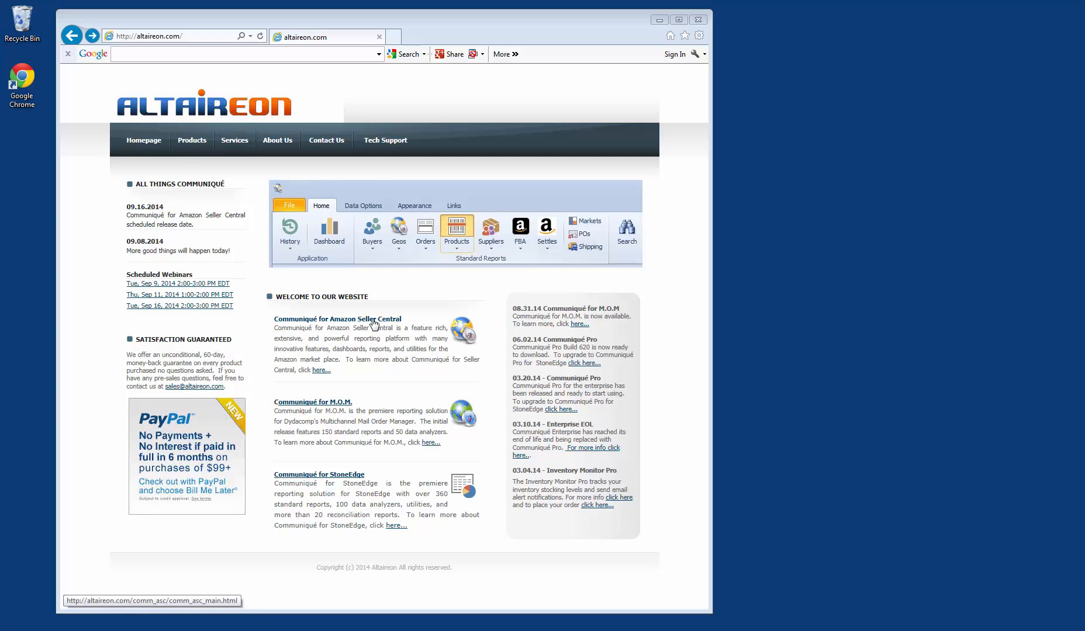
# Open the trial version download page for Communiqué for Amazon Seller Central from the Altaireon website
pyautogui.click(374, 321)
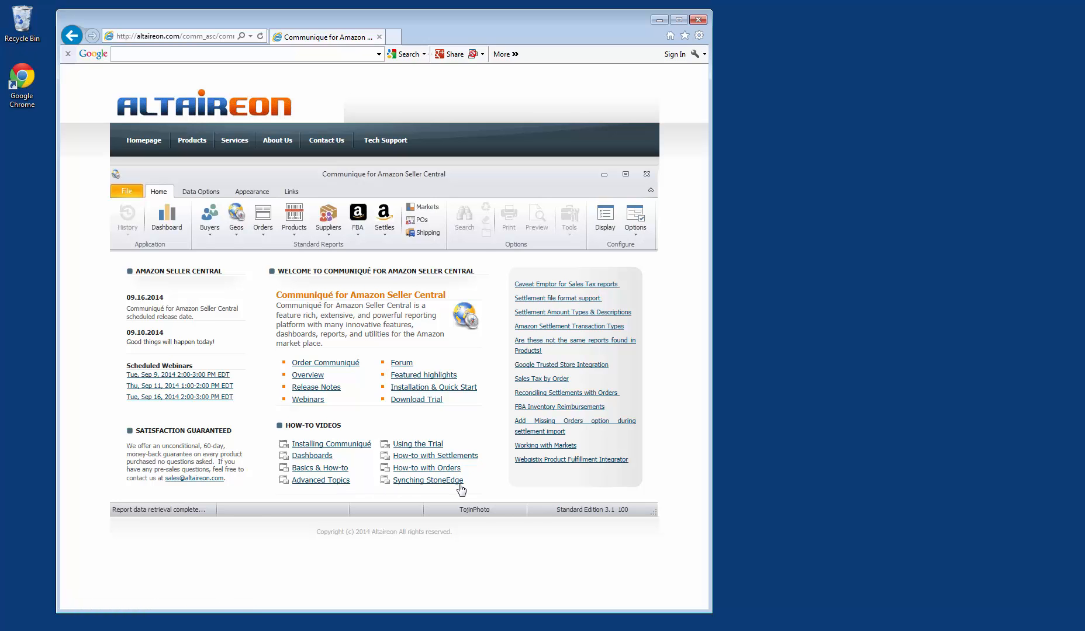
pyautogui.click(418, 402)
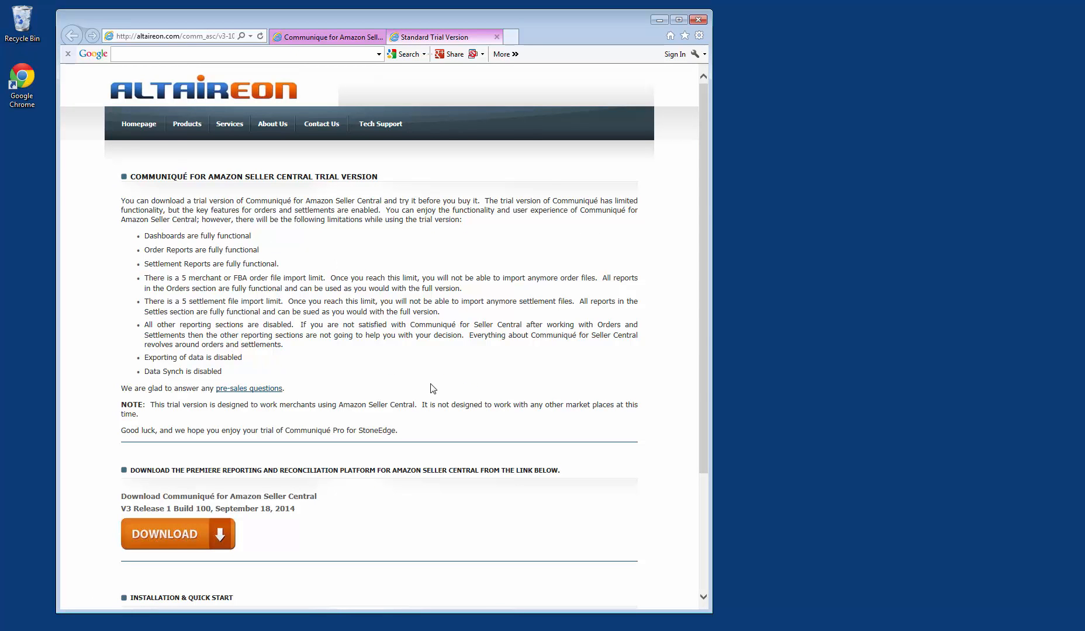
pyautogui.scroll(-3, 432, 389)
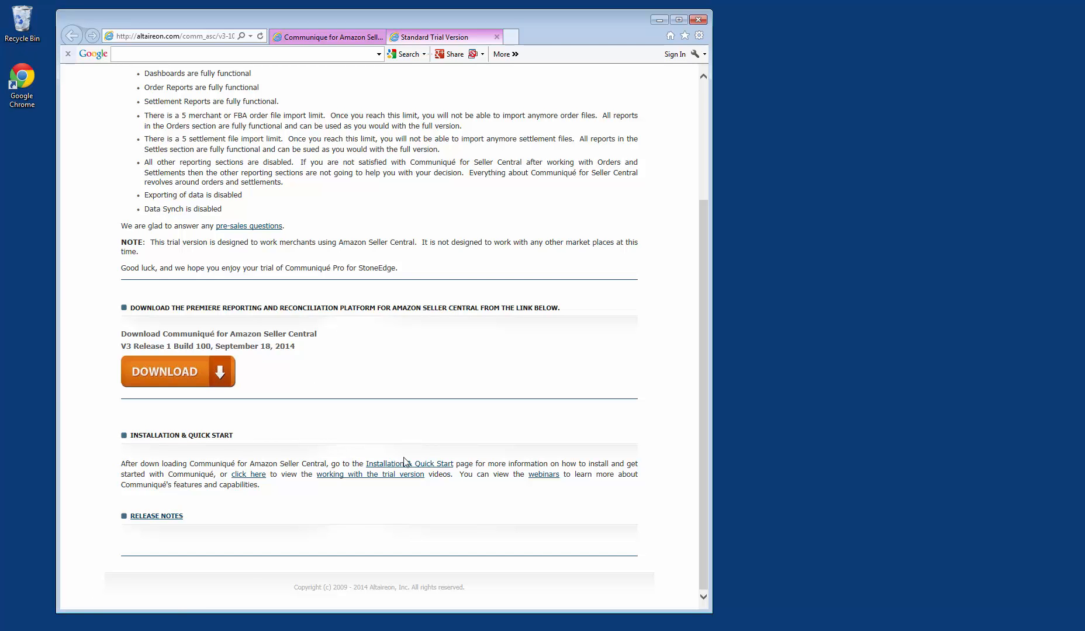
# View the Installation & Quick Start post and the webinars page, returning to the trial version page after each
pyautogui.click(440, 471)
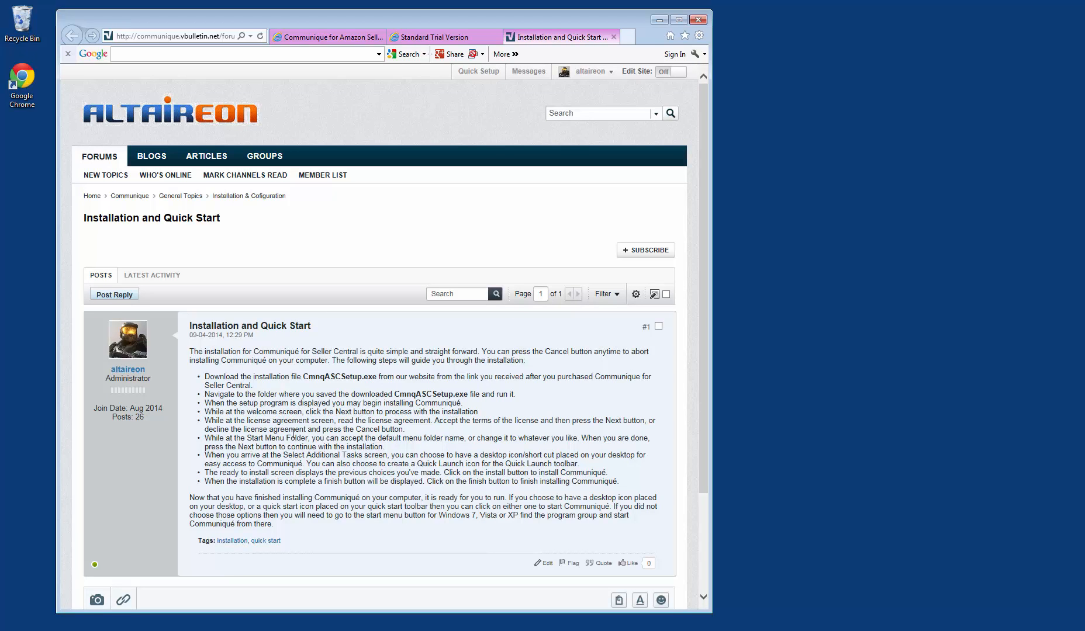
pyautogui.click(435, 39)
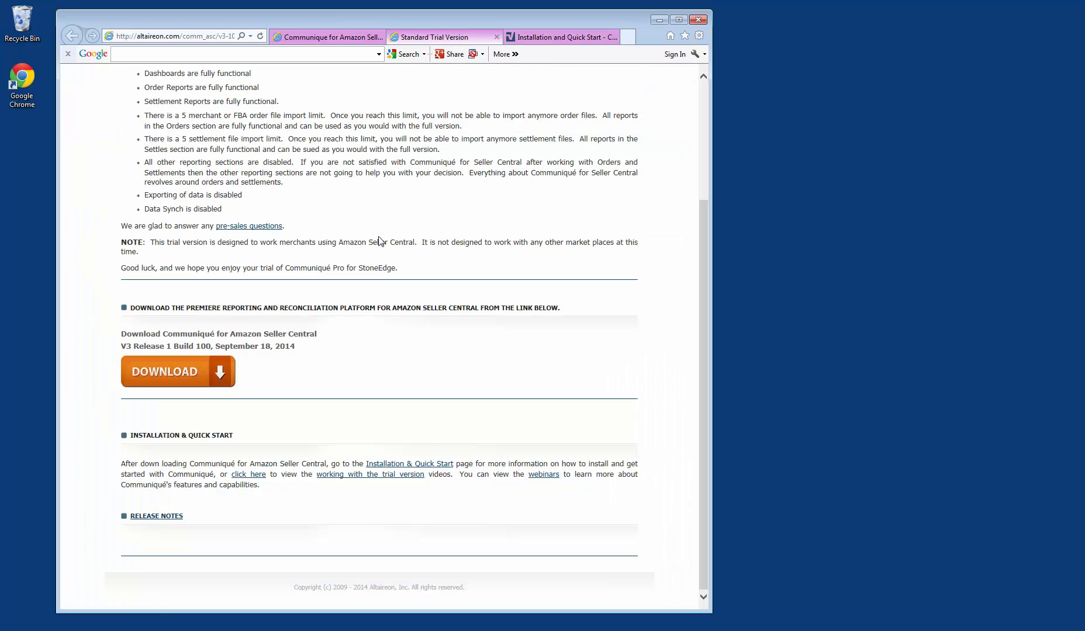
pyautogui.click(545, 475)
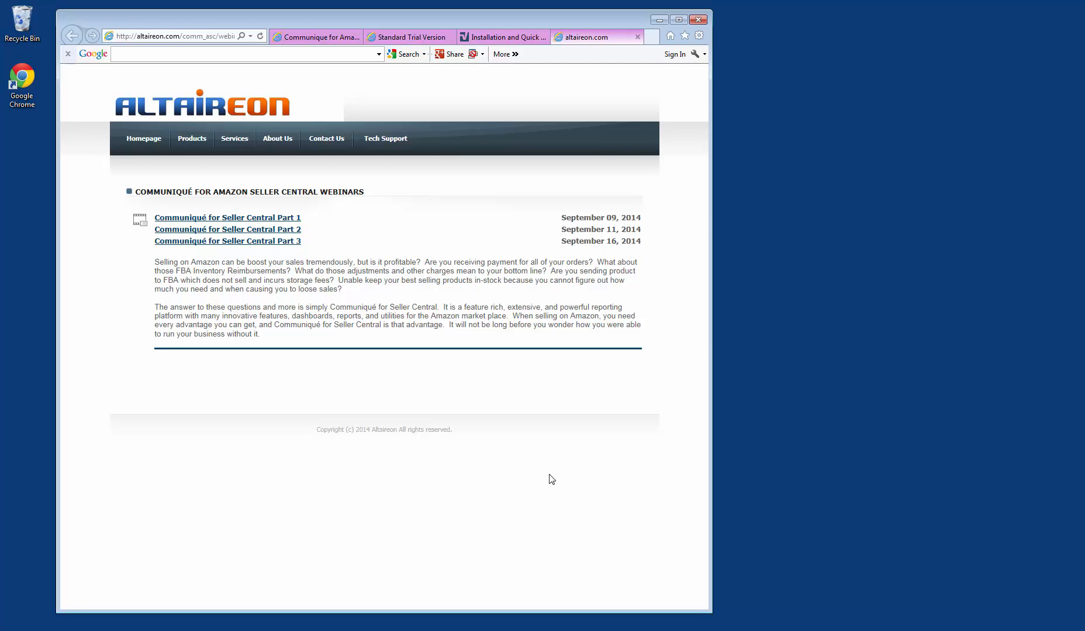
pyautogui.click(409, 38)
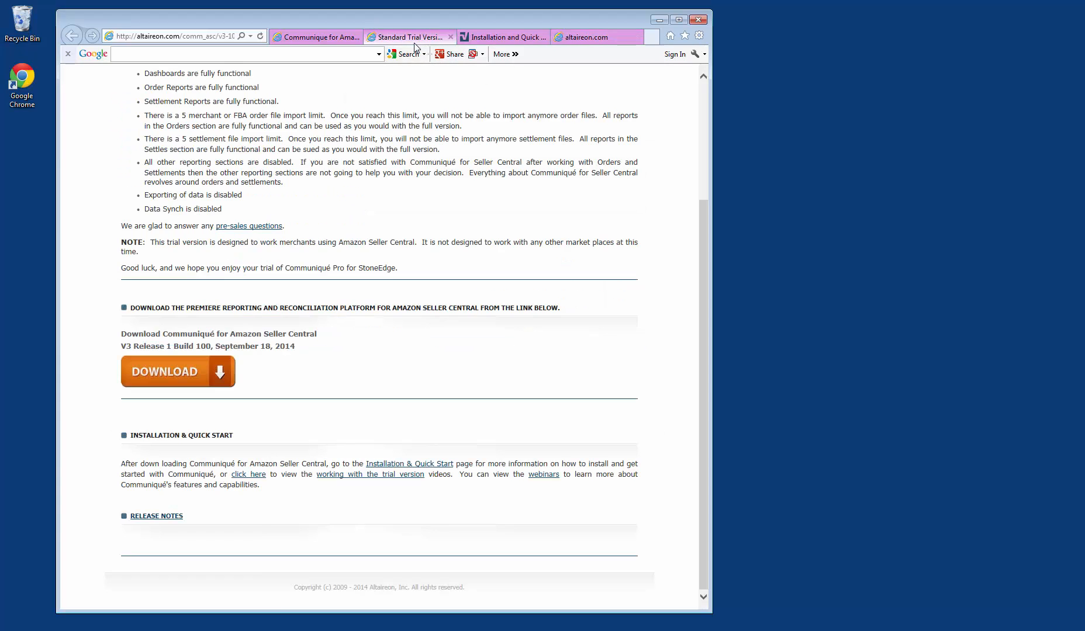
# View the release notes for V3 Release 1 build 100, and return to the trial version page
pyautogui.click(170, 522)
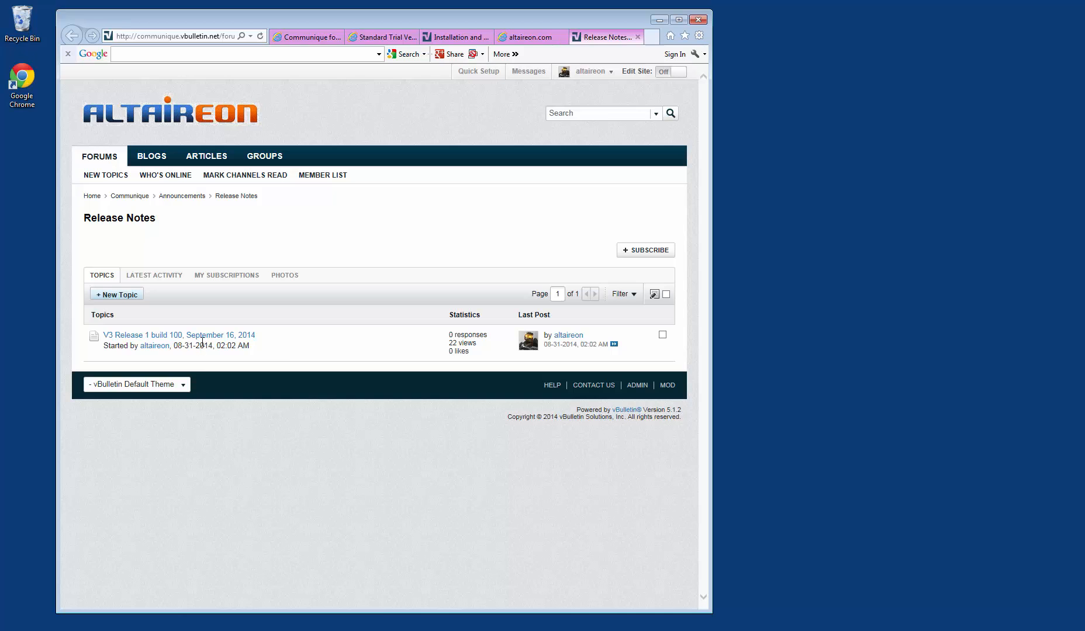
pyautogui.click(202, 337)
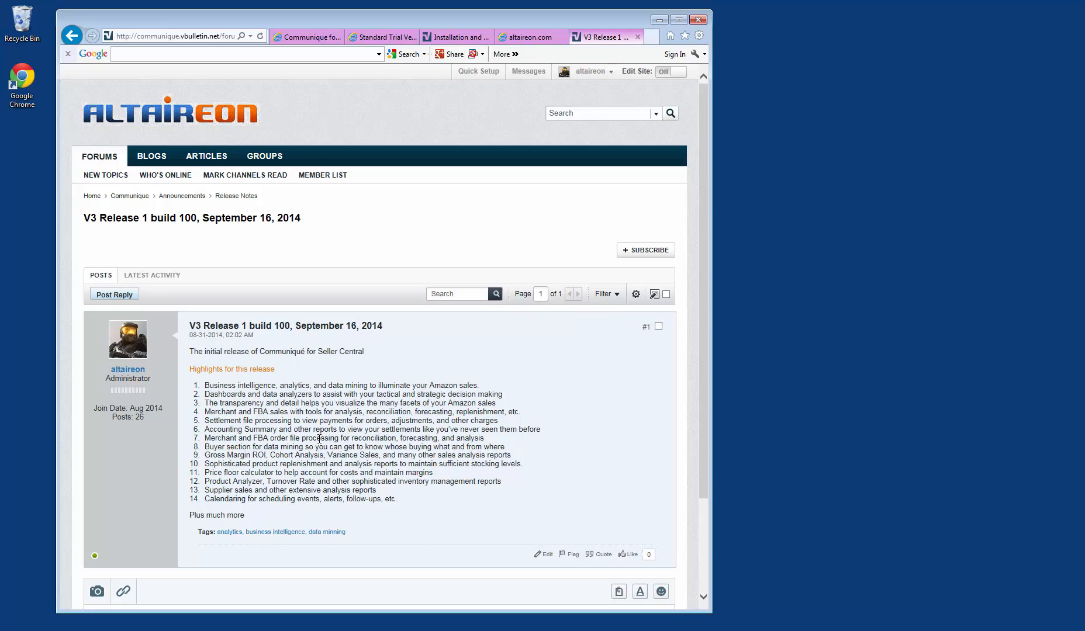
pyautogui.click(372, 41)
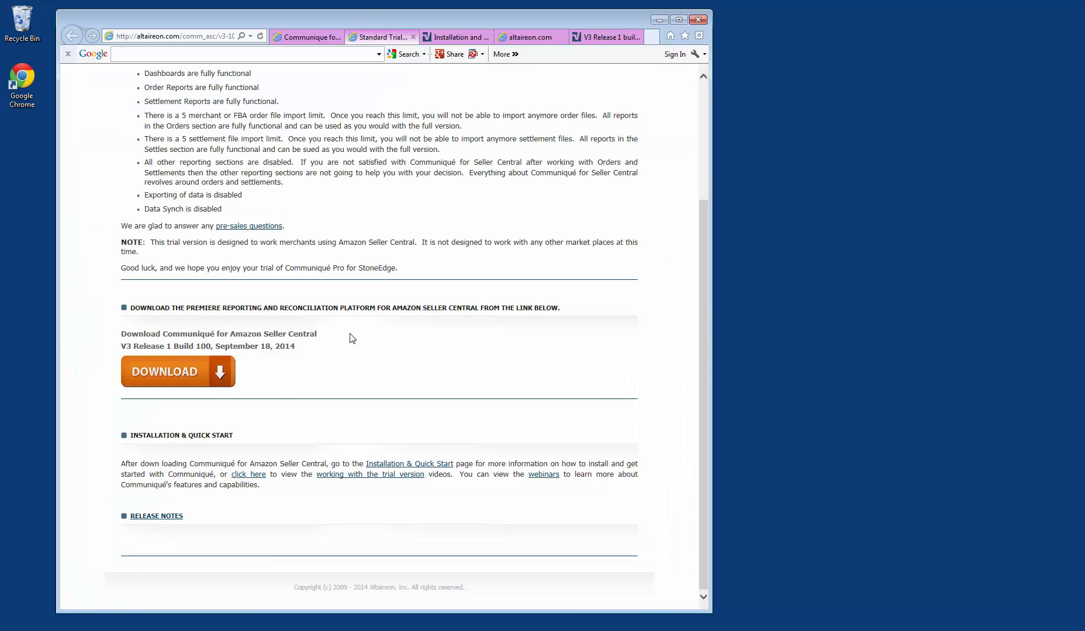
# Download the trial installer and save it to the Desktop as CmnqASCTrial
pyautogui.click(220, 380)
pyautogui.click(578, 596)
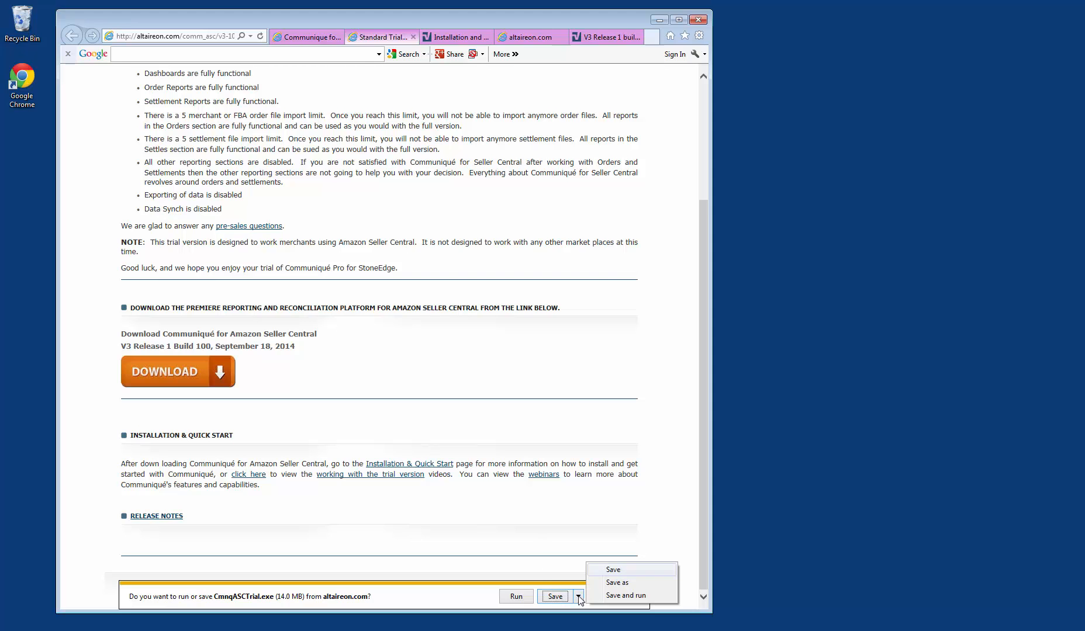
pyautogui.click(613, 583)
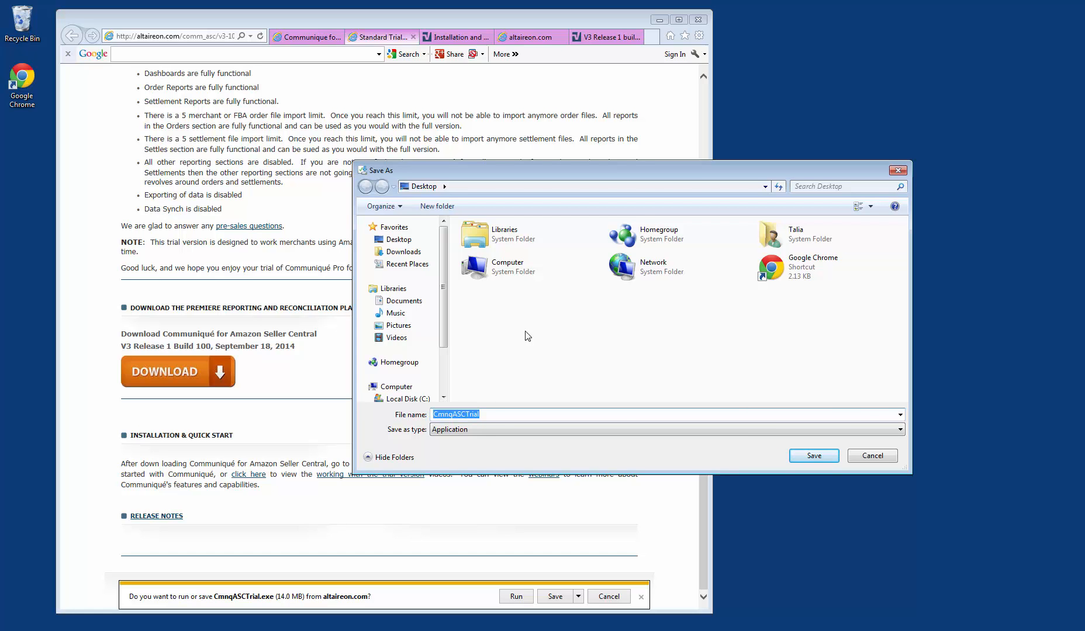
pyautogui.click(814, 456)
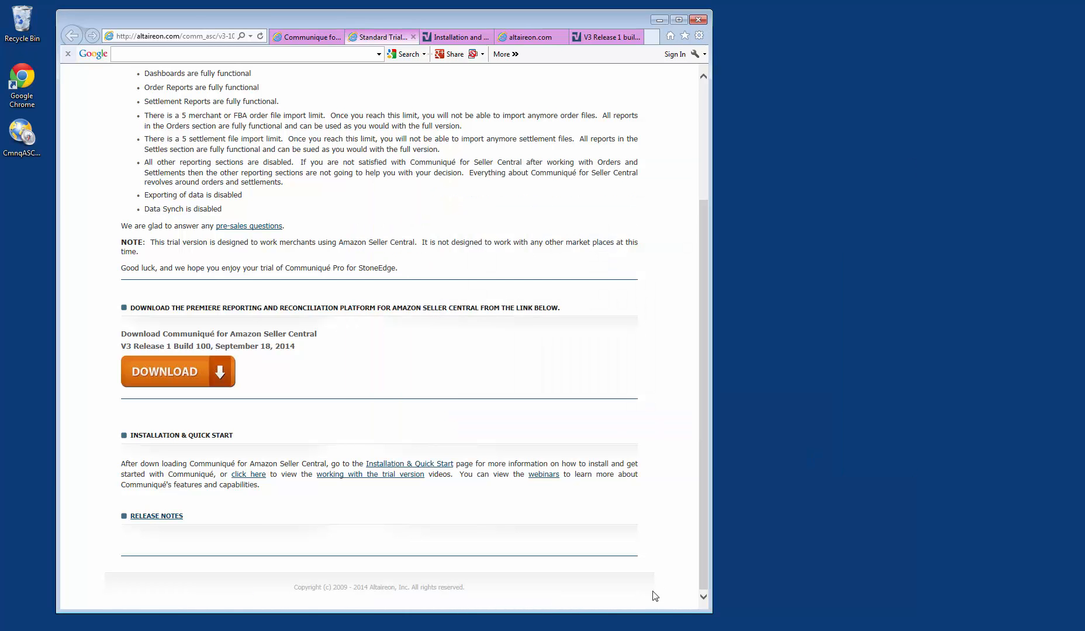
# Minimize the browser, run the downloaded CmnqASCTrial installer from the desktop and accept its license agreement
pyautogui.click(659, 21)
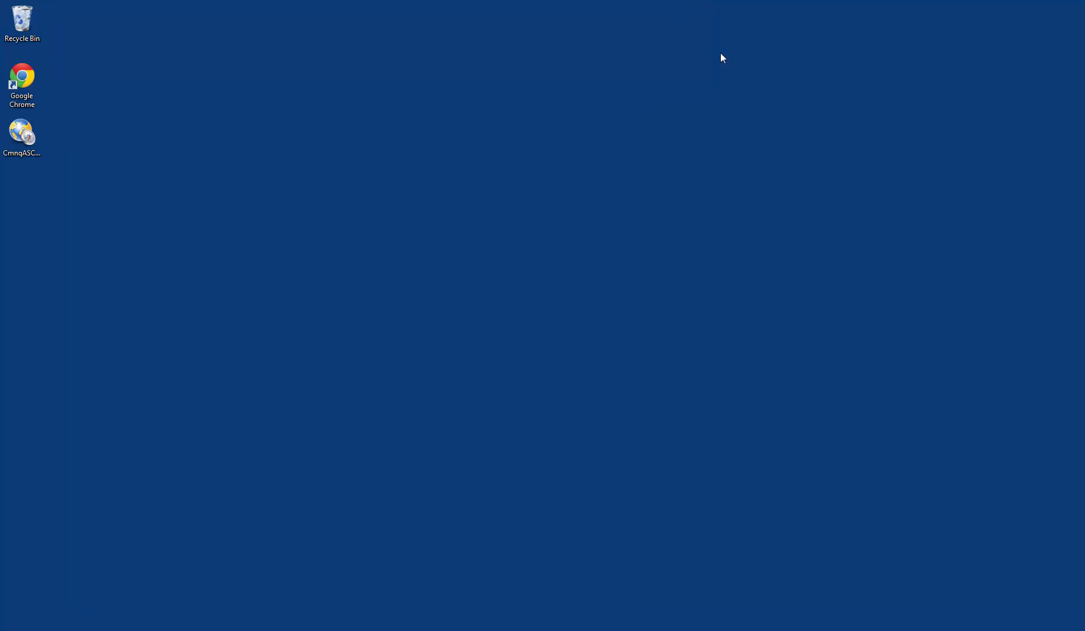
pyautogui.doubleClick(21, 136)
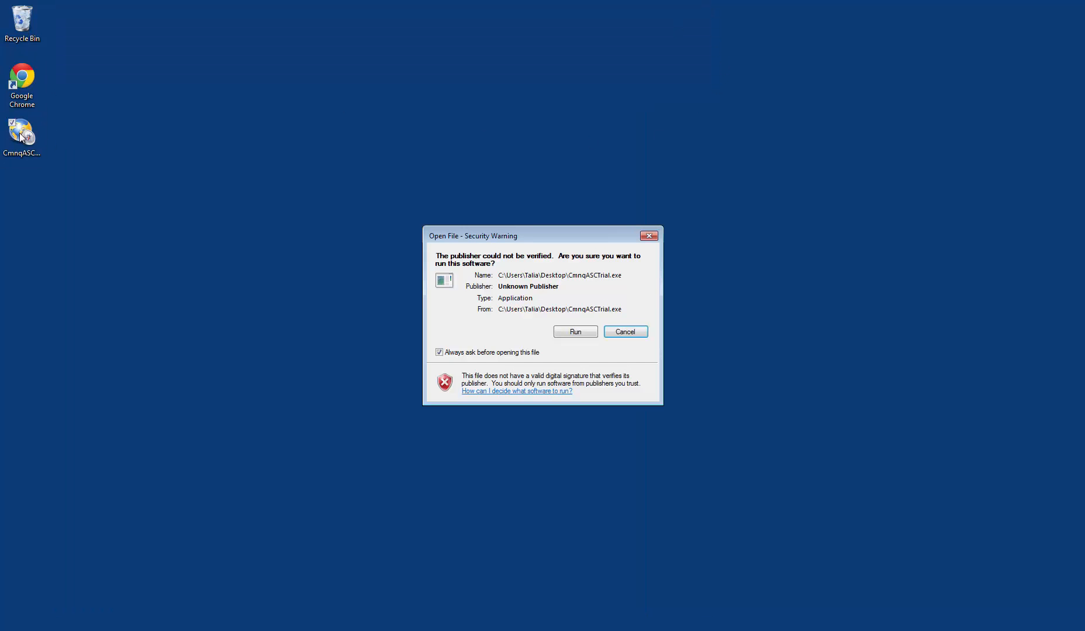
pyautogui.click(572, 336)
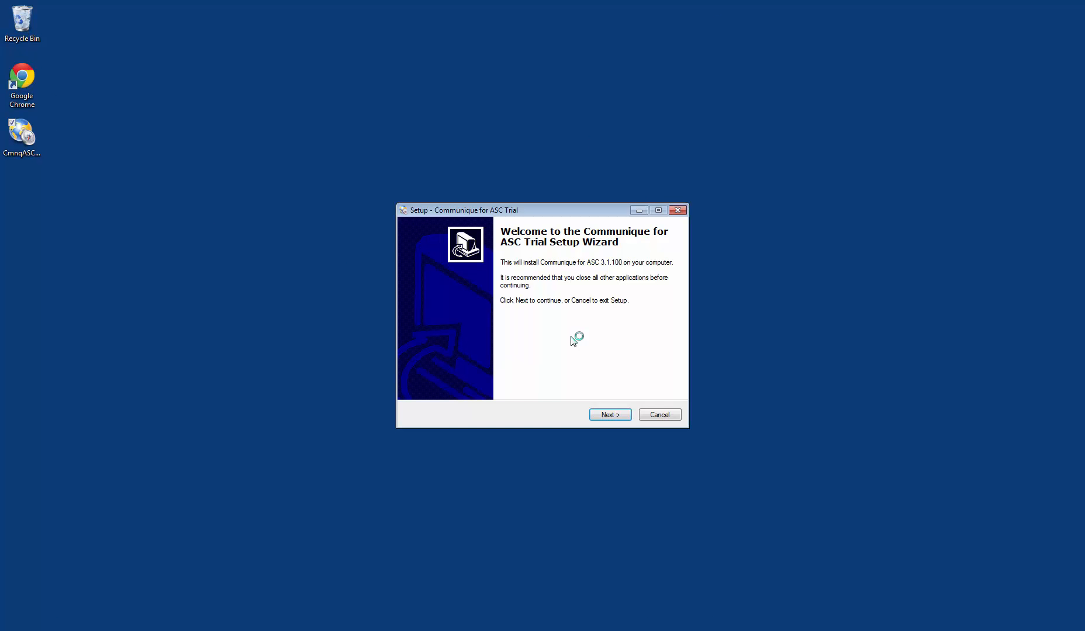
pyautogui.click(611, 415)
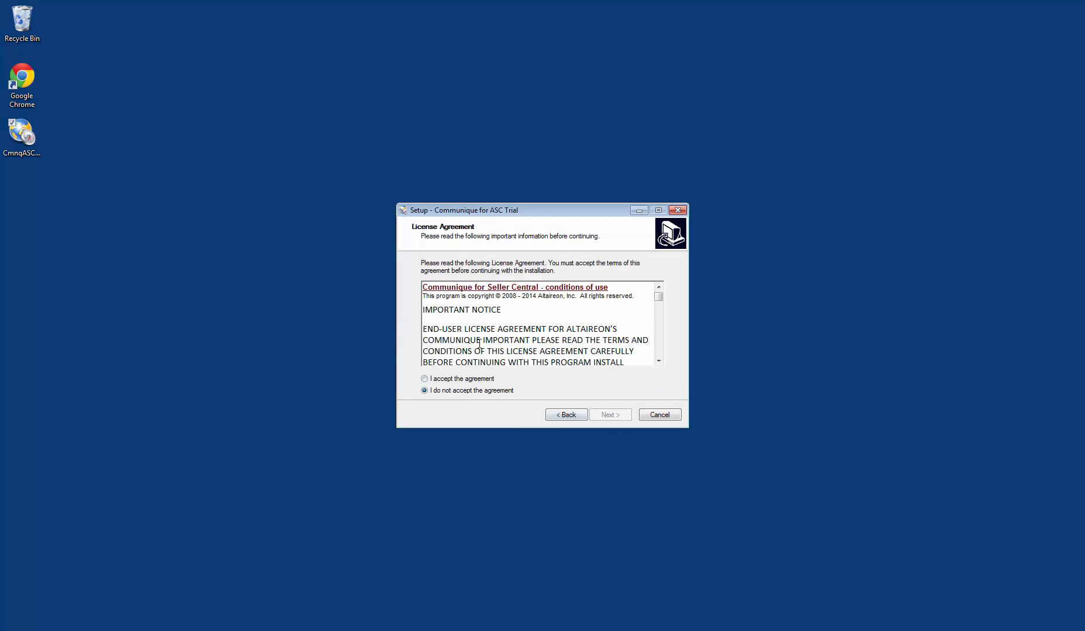
pyautogui.click(457, 380)
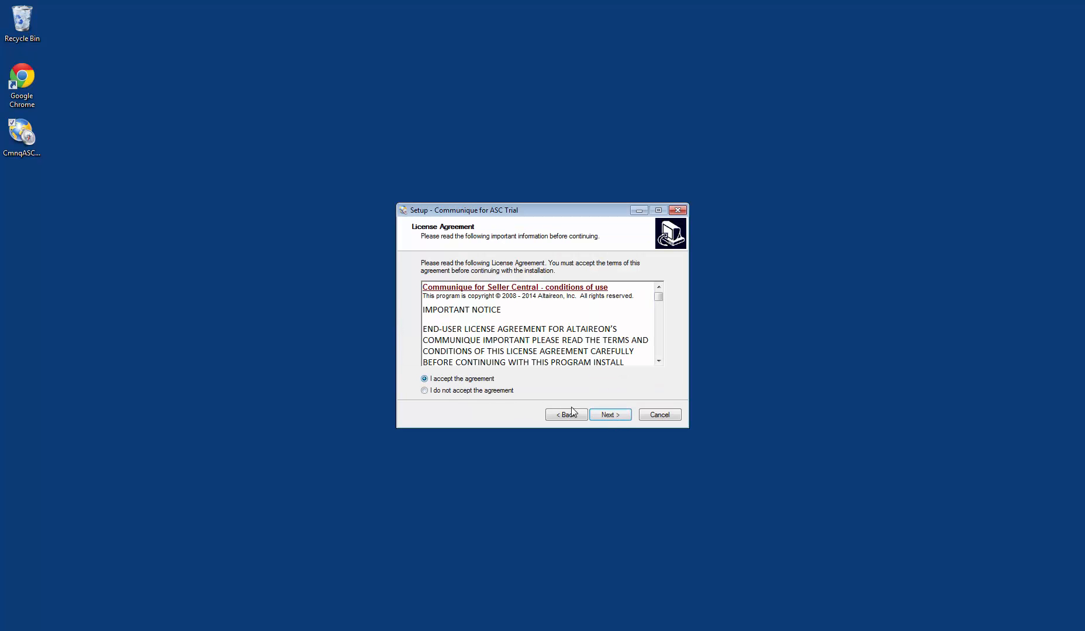
pyautogui.click(615, 417)
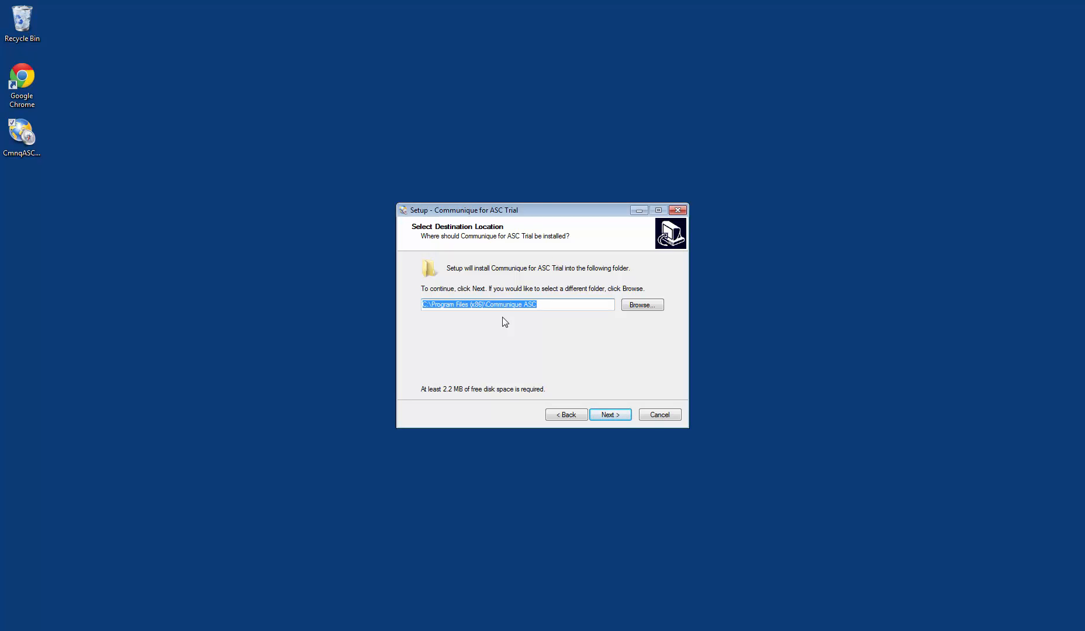
# Install Communique for ASC Trial with the default destination, Start Menu folder, and desktop and Quick Launch icons, and finish setup
pyautogui.click(606, 415)
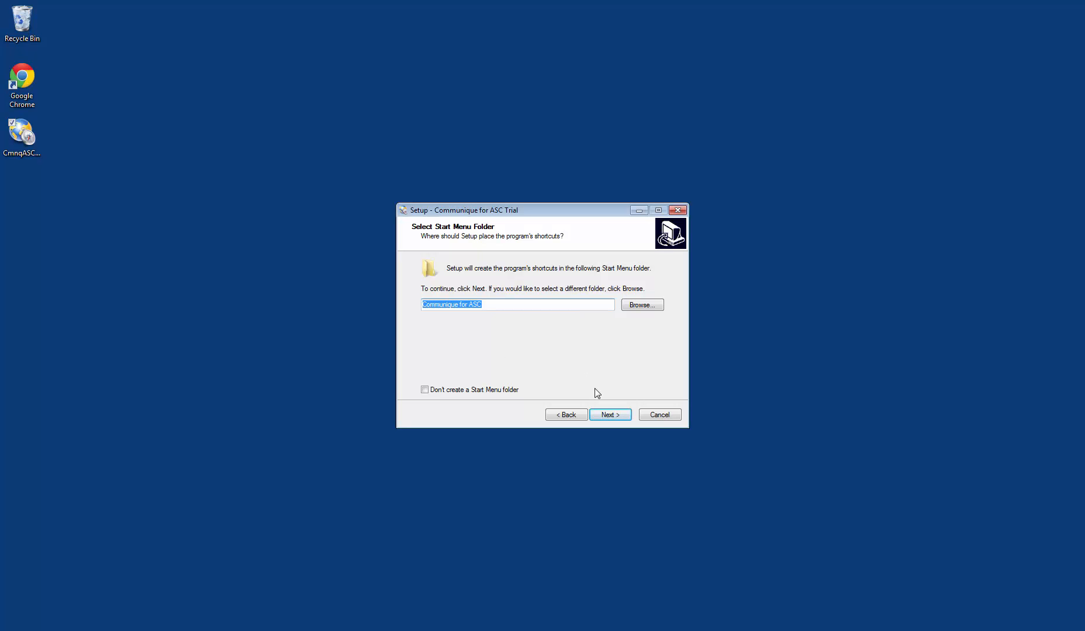
pyautogui.click(609, 414)
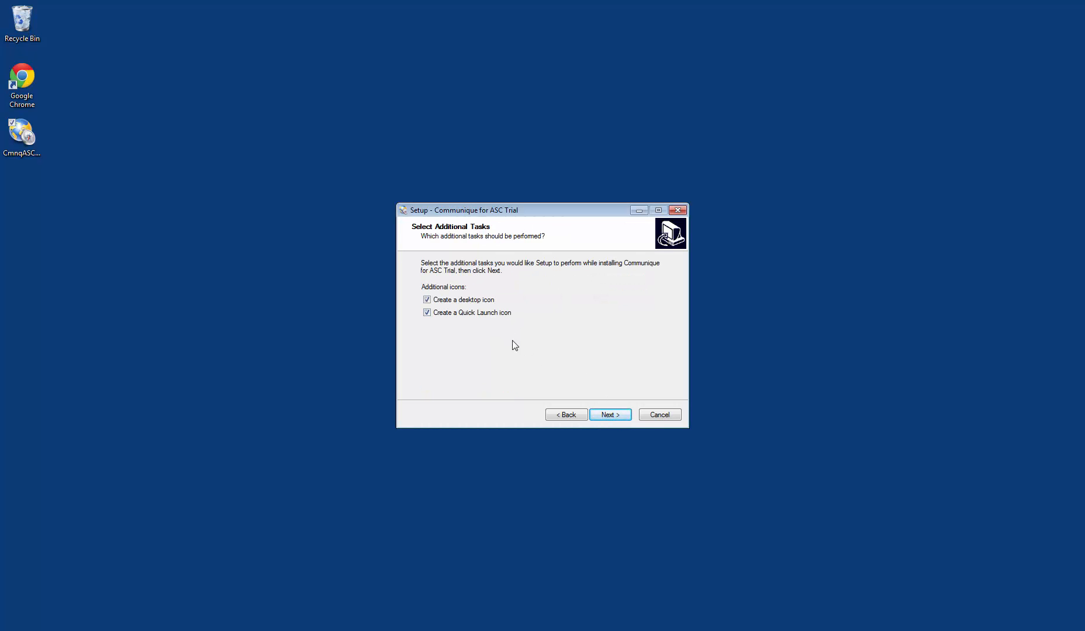
pyautogui.click(616, 415)
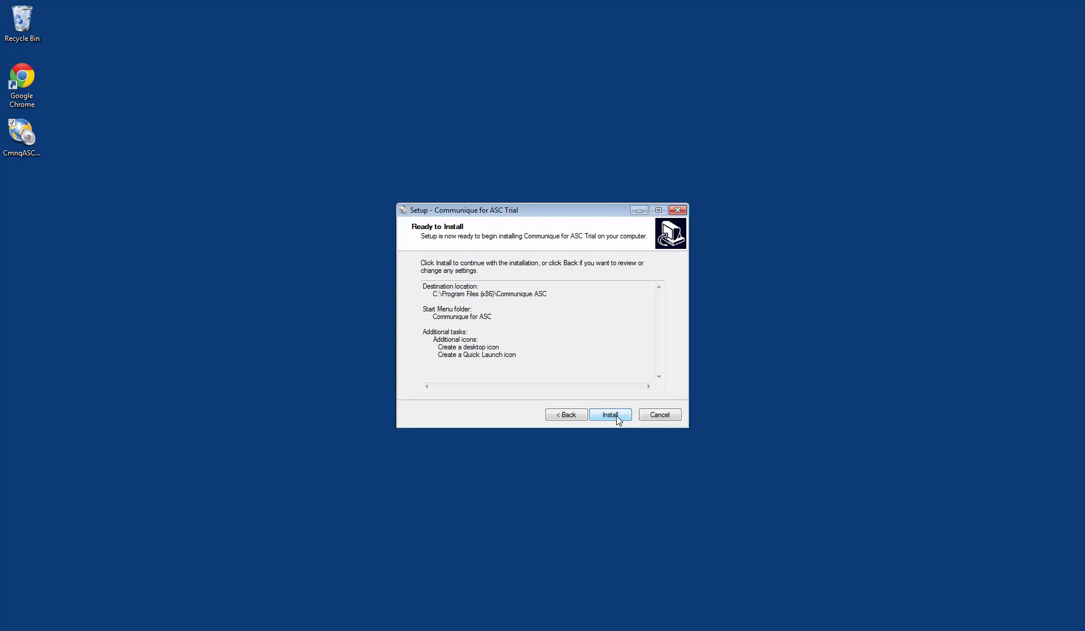
pyautogui.click(616, 415)
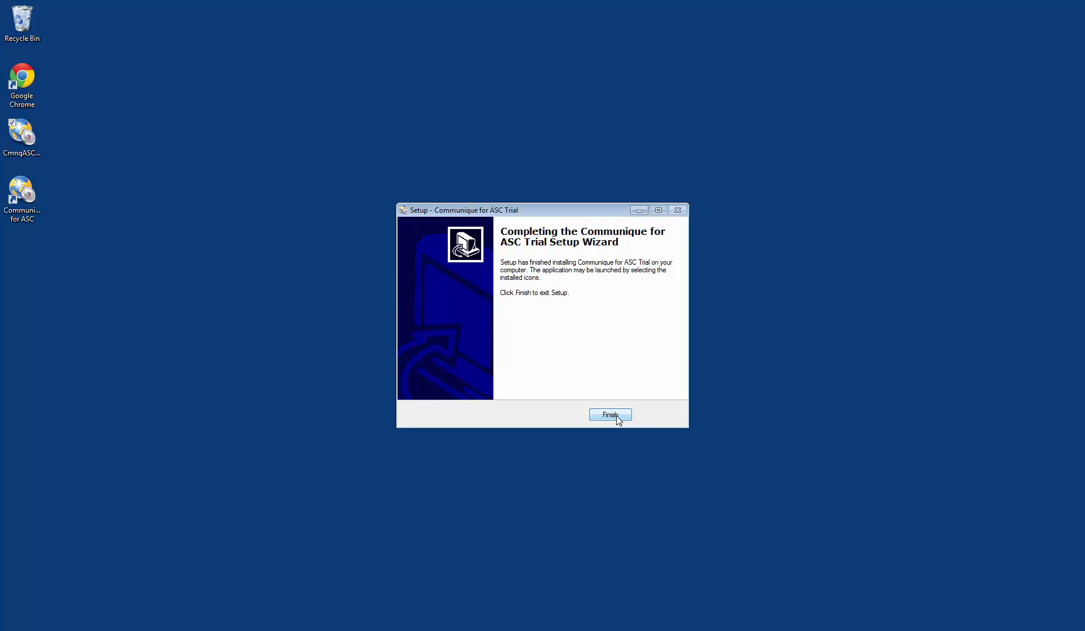
pyautogui.click(617, 416)
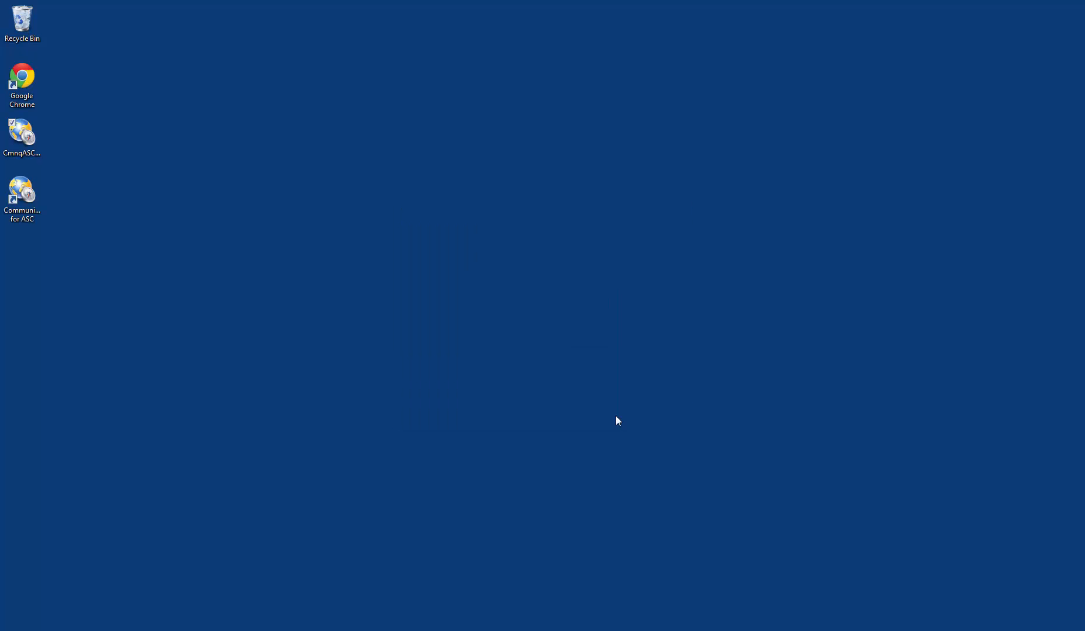
# Launch Communique for ASC from its desktop shortcut and make the application window slightly taller
pyautogui.doubleClick(24, 199)
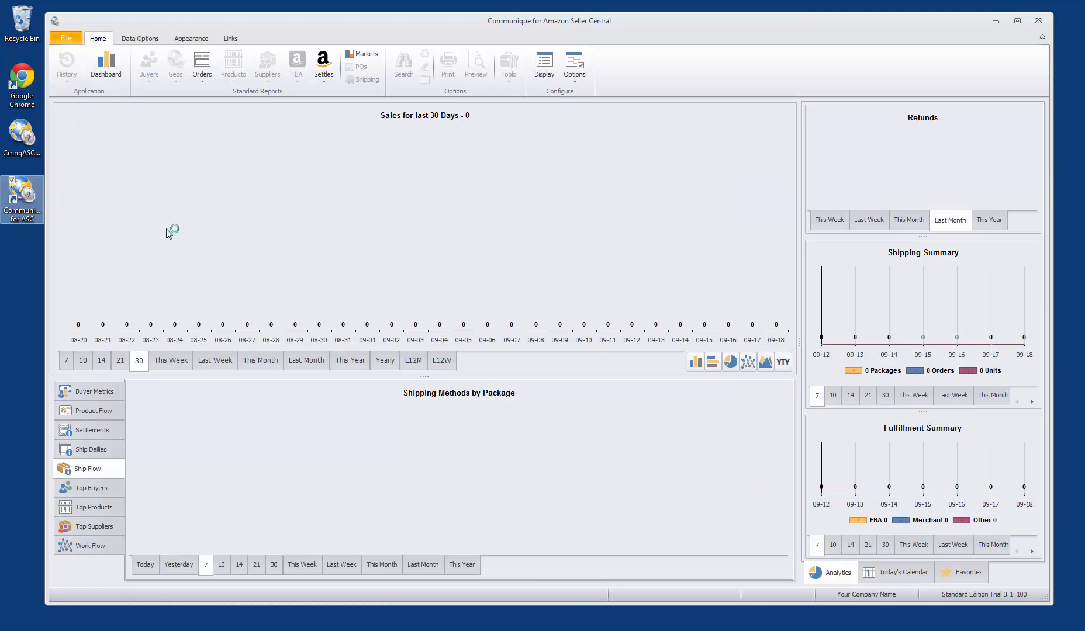
pyautogui.moveTo(628, 601); pyautogui.dragTo(625, 612)
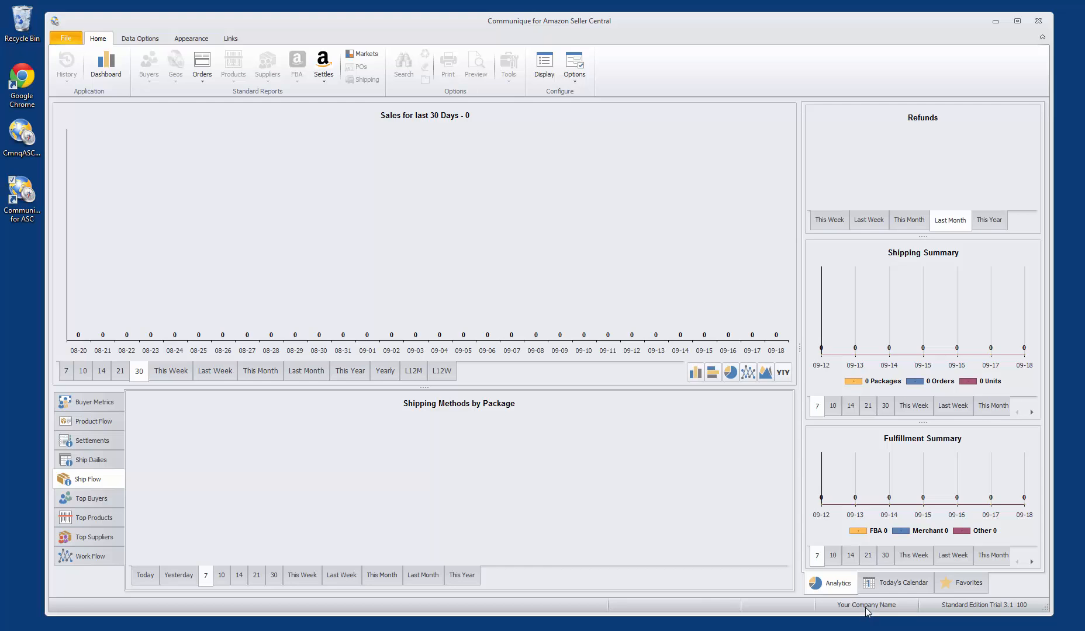
# Set the database's company name to TojinPhoto.com
pyautogui.click(65, 38)
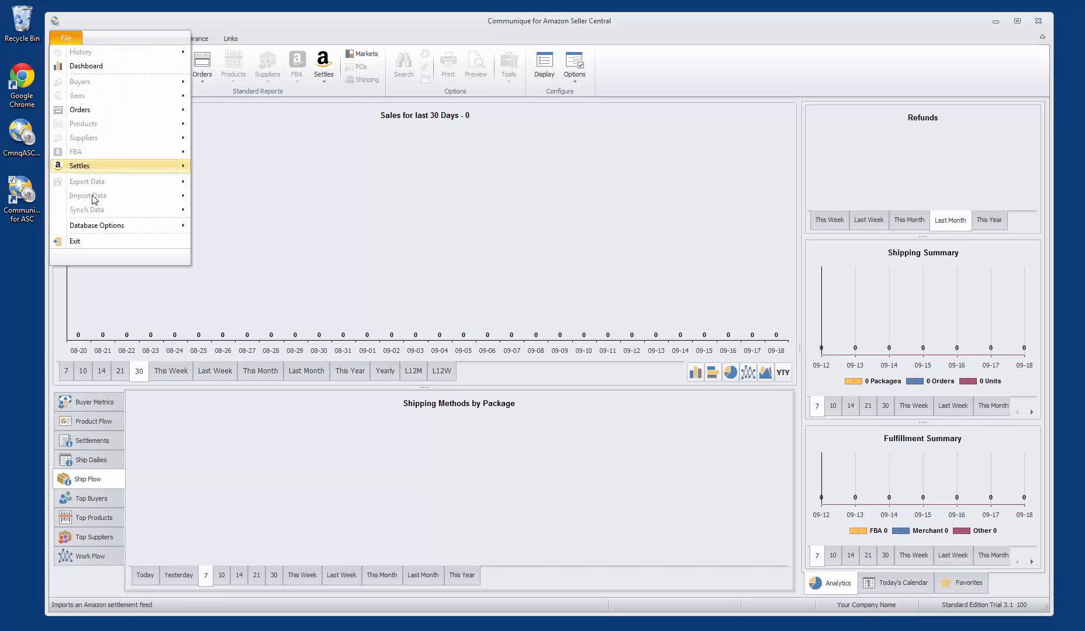
pyautogui.moveTo(107, 227)
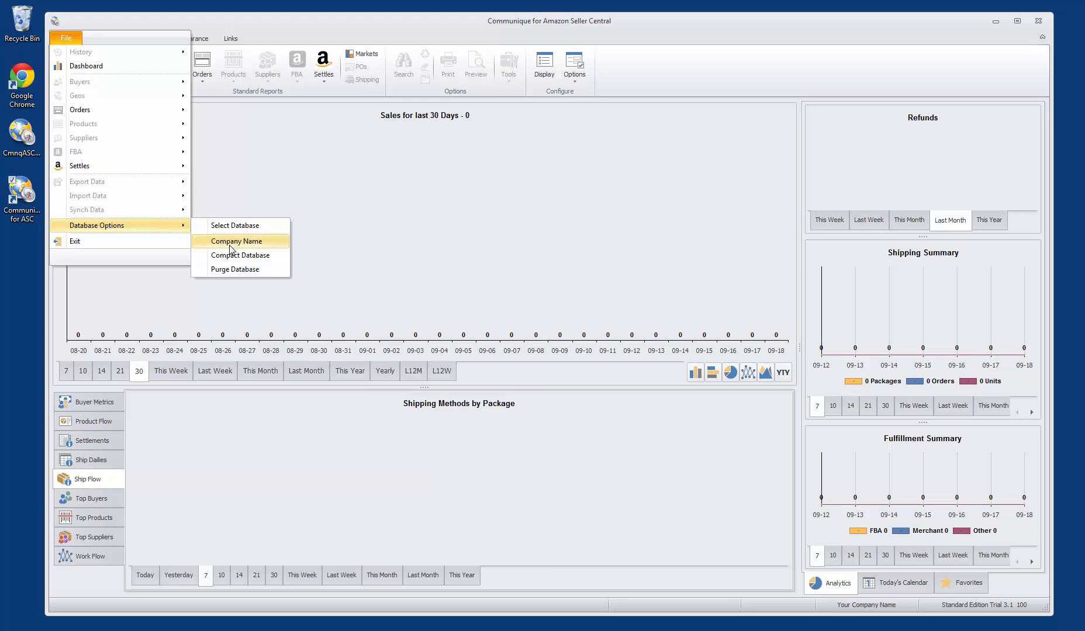
pyautogui.click(229, 243)
pyautogui.write('To')
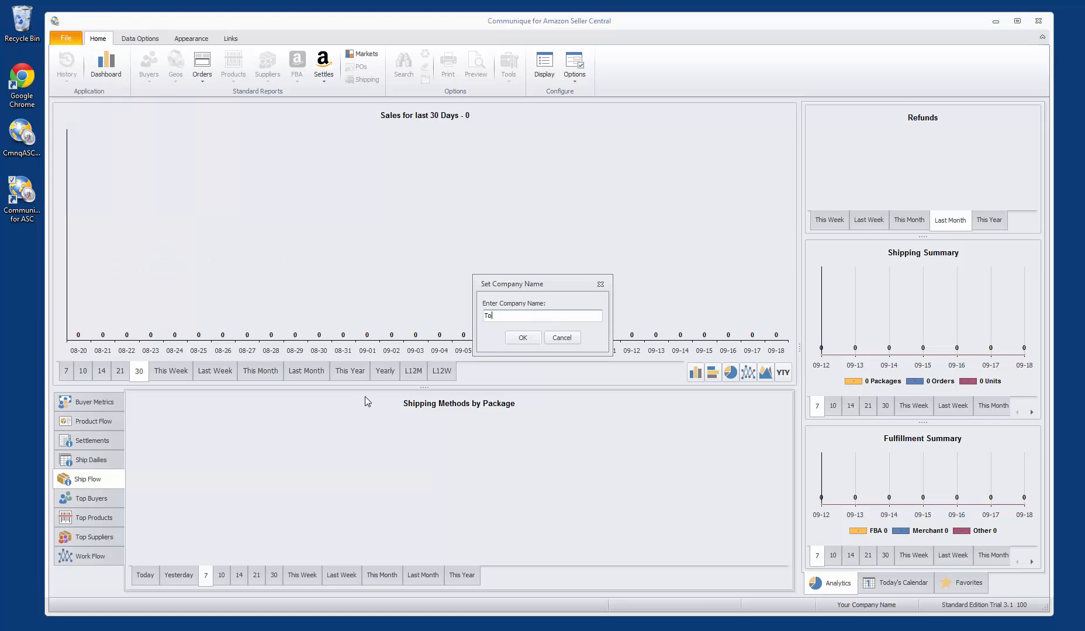
pyautogui.write('jinPhoto.com')
pyautogui.click(524, 338)
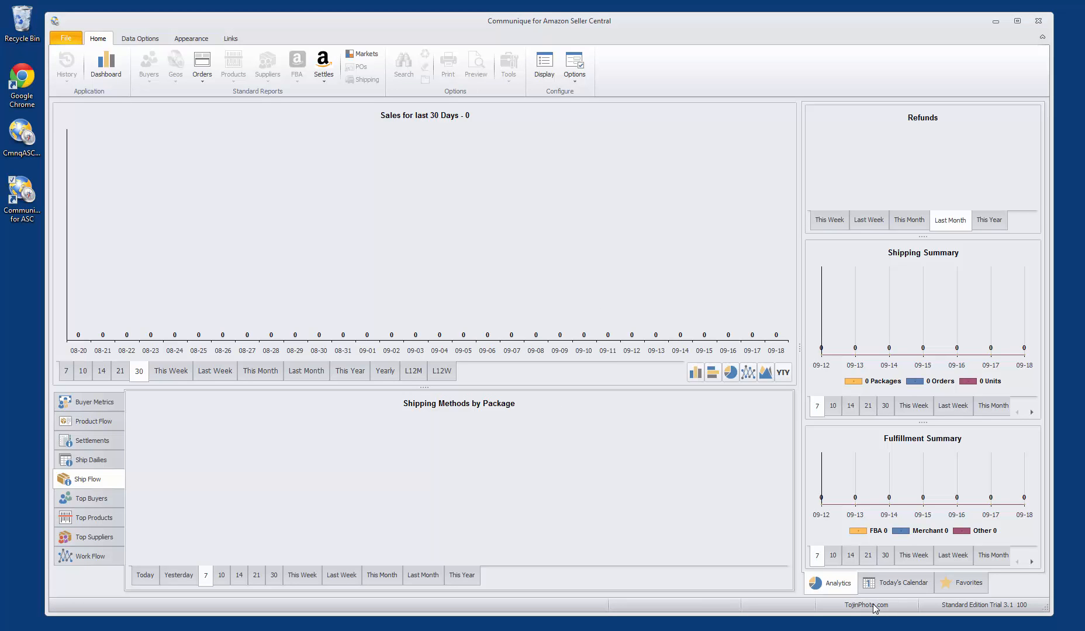
# Open the Amazon Seller Central market options and enable display of the Amazon - United Kingdom market
pyautogui.click(365, 57)
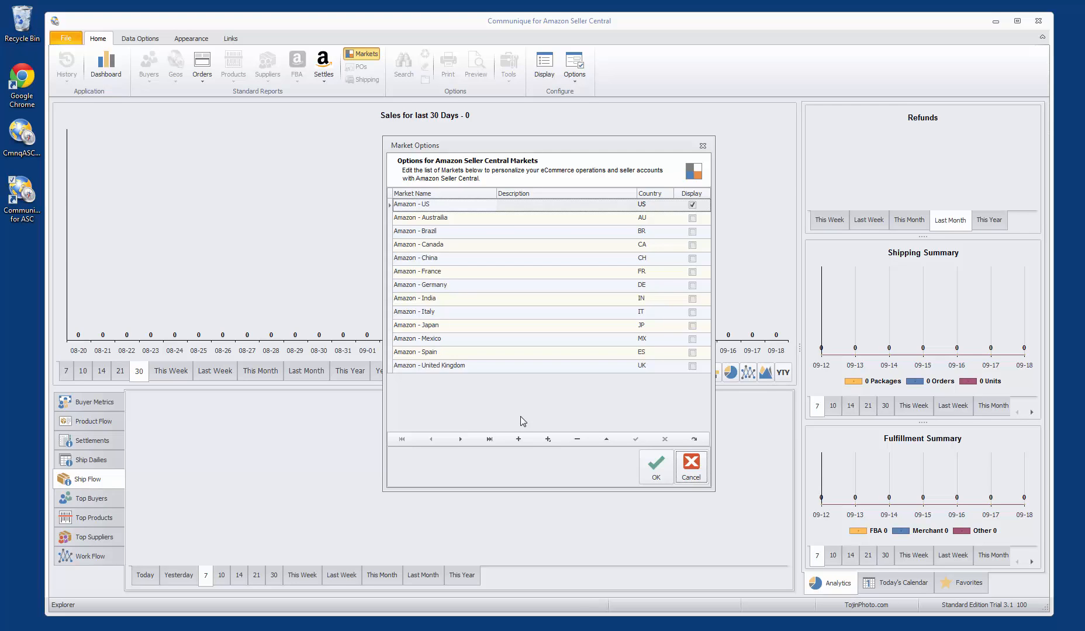
pyautogui.click(692, 366)
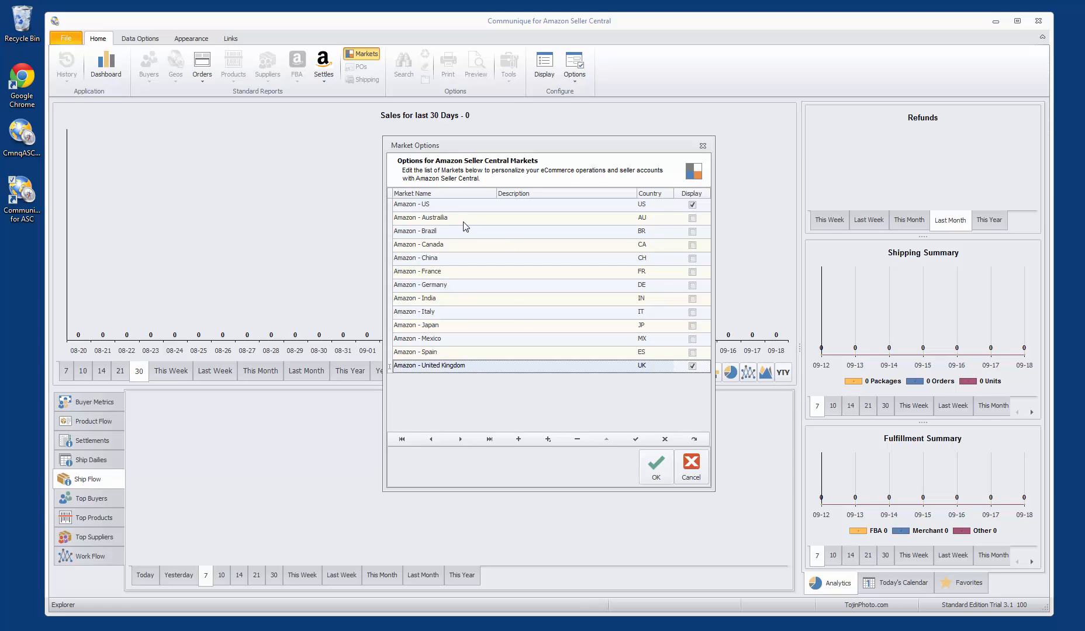
# Rename the Amazon - US market as TojinPhoto.com
pyautogui.click(435, 206)
pyautogui.click(447, 204)
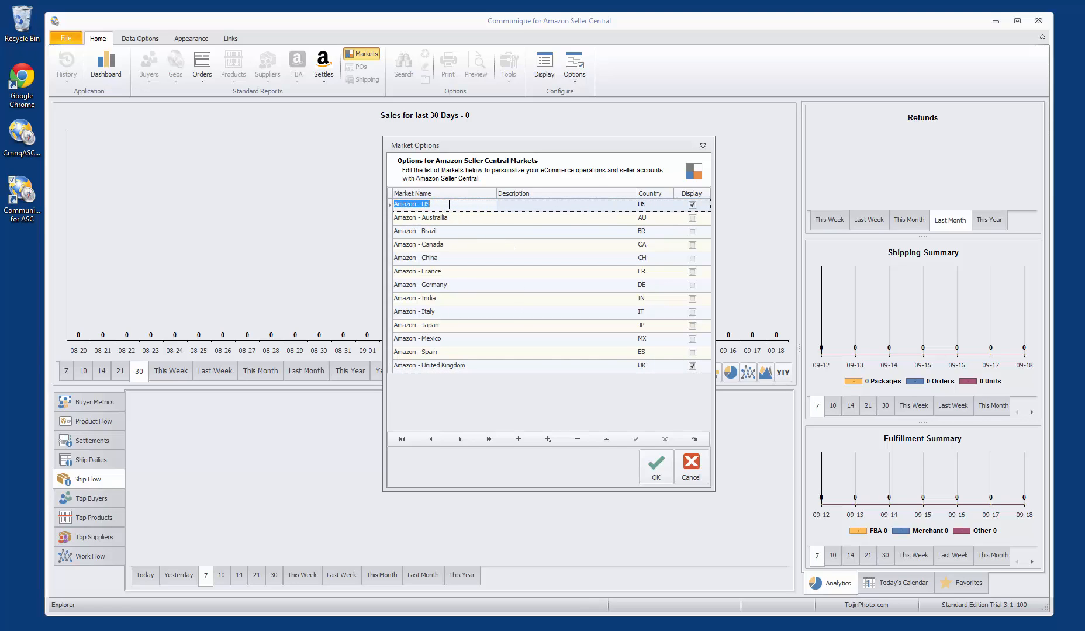
pyautogui.write('TojinPhoto.com')
pyautogui.press('Return')
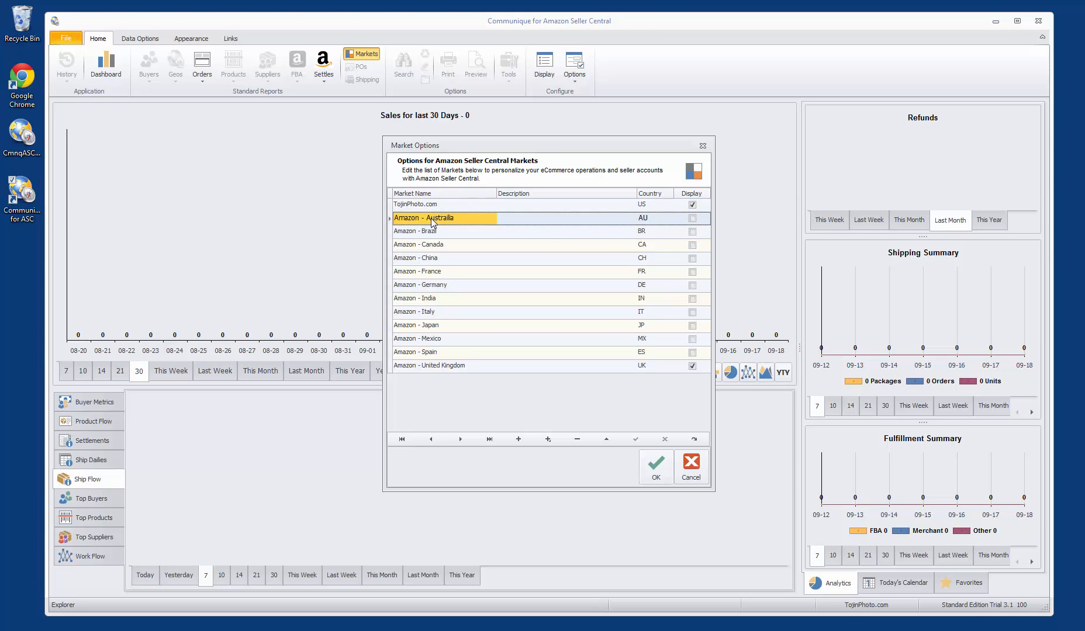
# Rename the Amazon - Australia market as Altaireon.com
pyautogui.click(431, 218)
pyautogui.write('Altaireon.com')
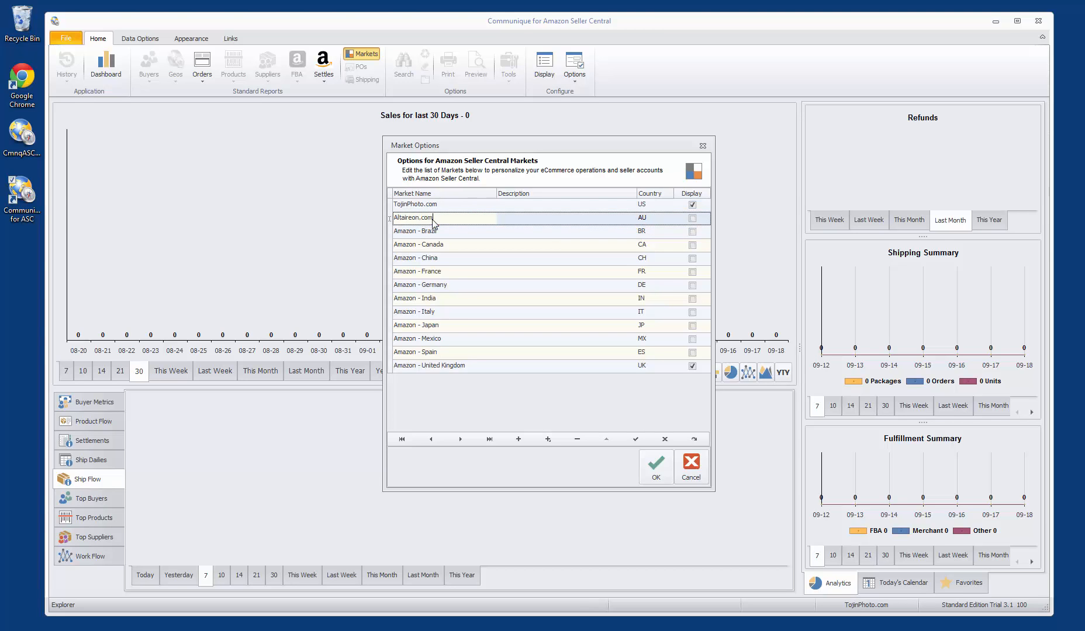
pyautogui.press('Tab')
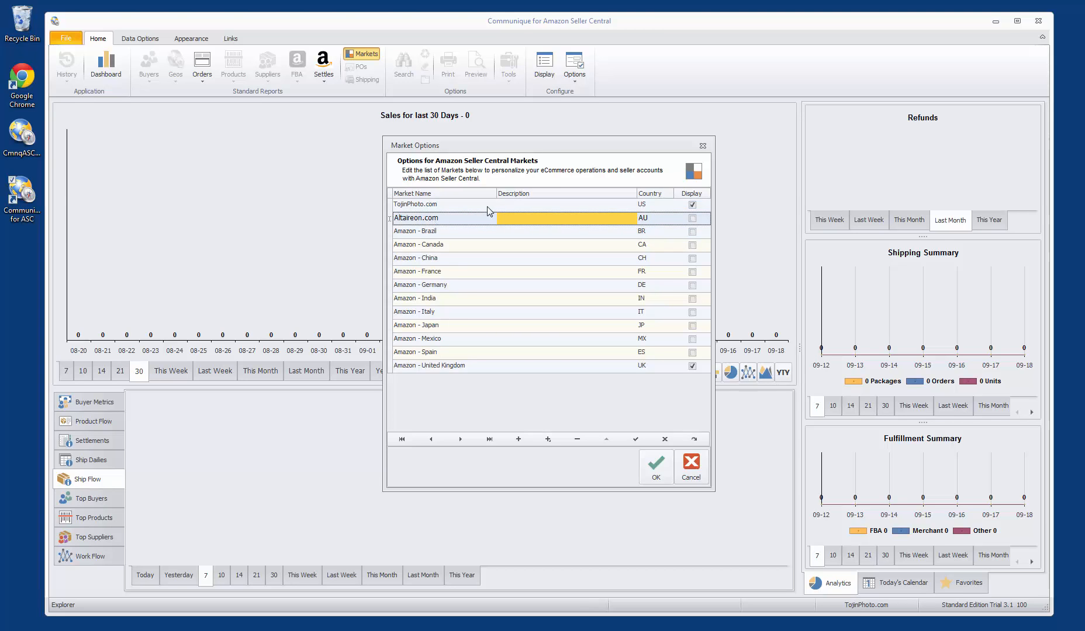
# Set the Altaireon.com market's country to US, enable its display, and save the market options
pyautogui.click(666, 219)
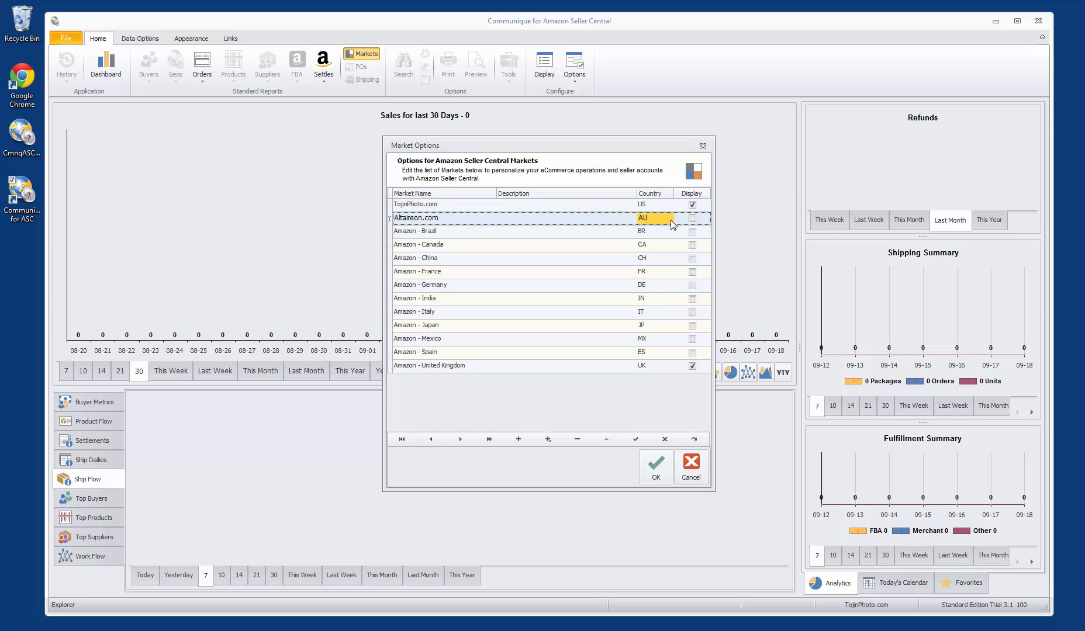
pyautogui.click(670, 221)
pyautogui.click(669, 218)
pyautogui.click(669, 282)
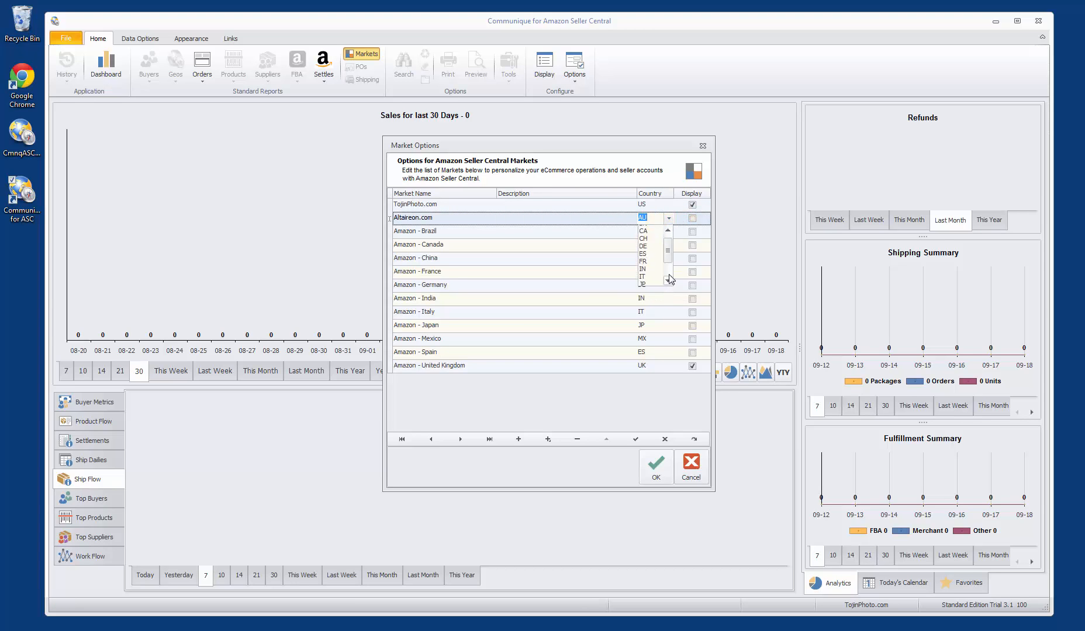
pyautogui.click(646, 282)
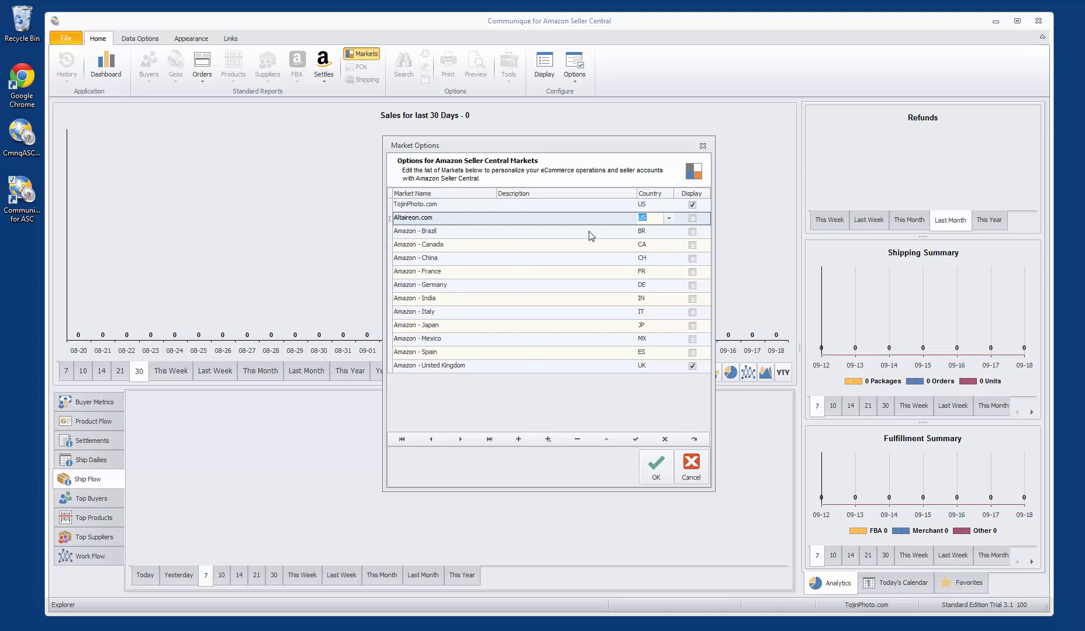
pyautogui.click(692, 219)
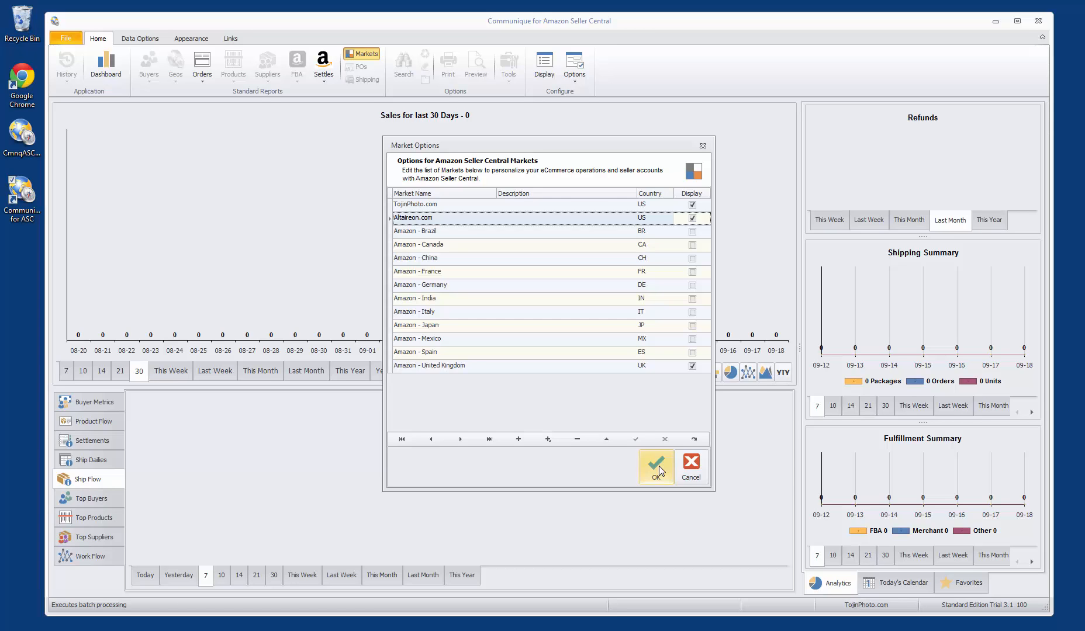
pyautogui.click(657, 466)
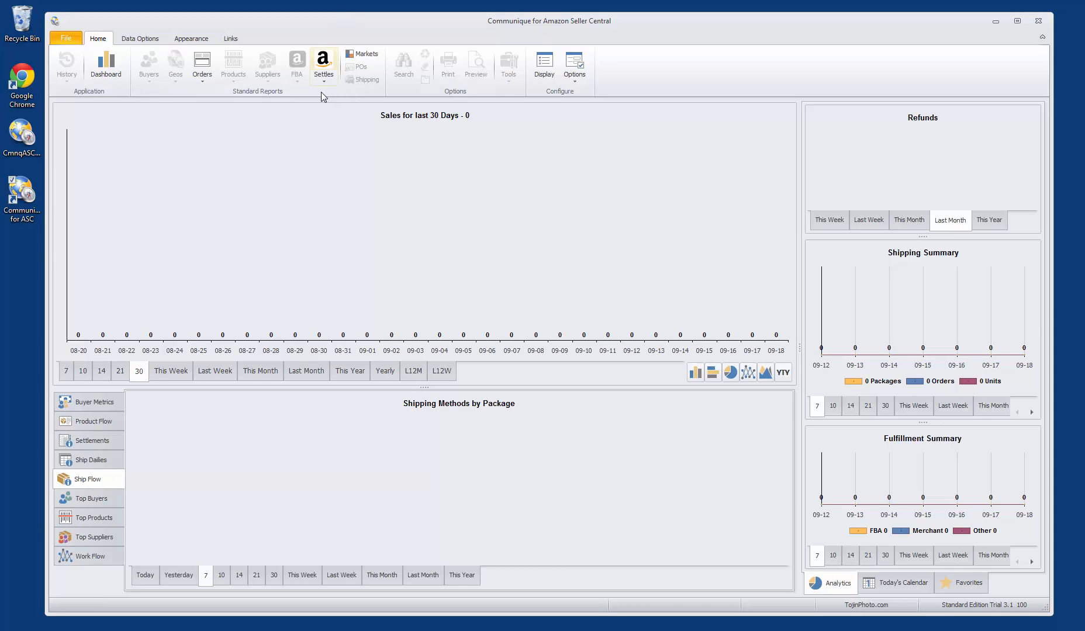
# Open the Order Data Feeds view and look at the feed import commands available for its empty grid
pyautogui.click(202, 82)
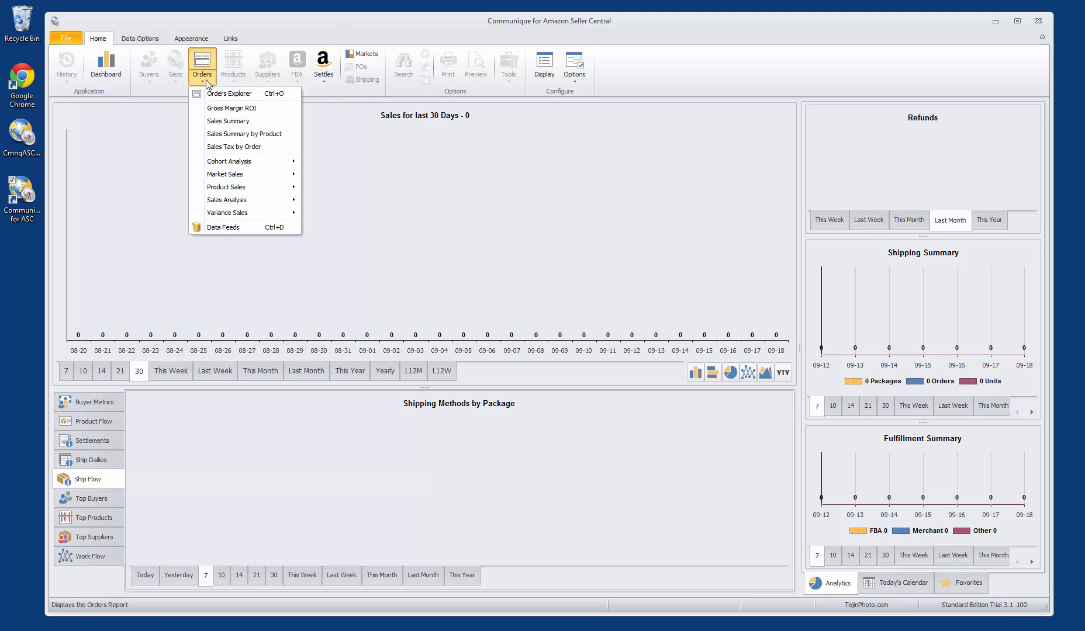
pyautogui.click(322, 81)
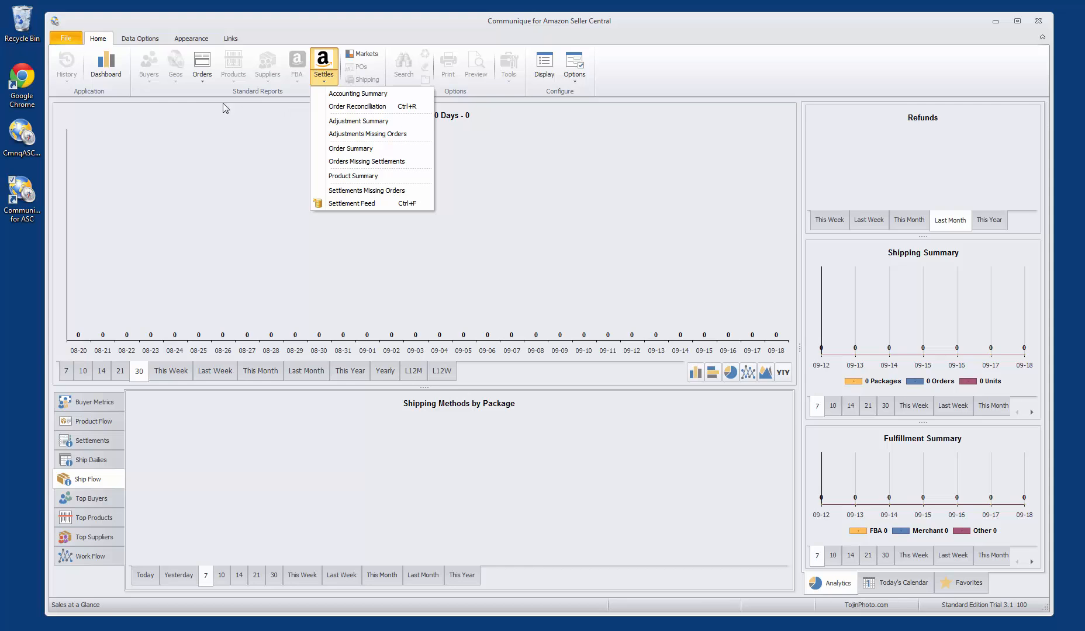
pyautogui.click(203, 83)
pyautogui.click(231, 227)
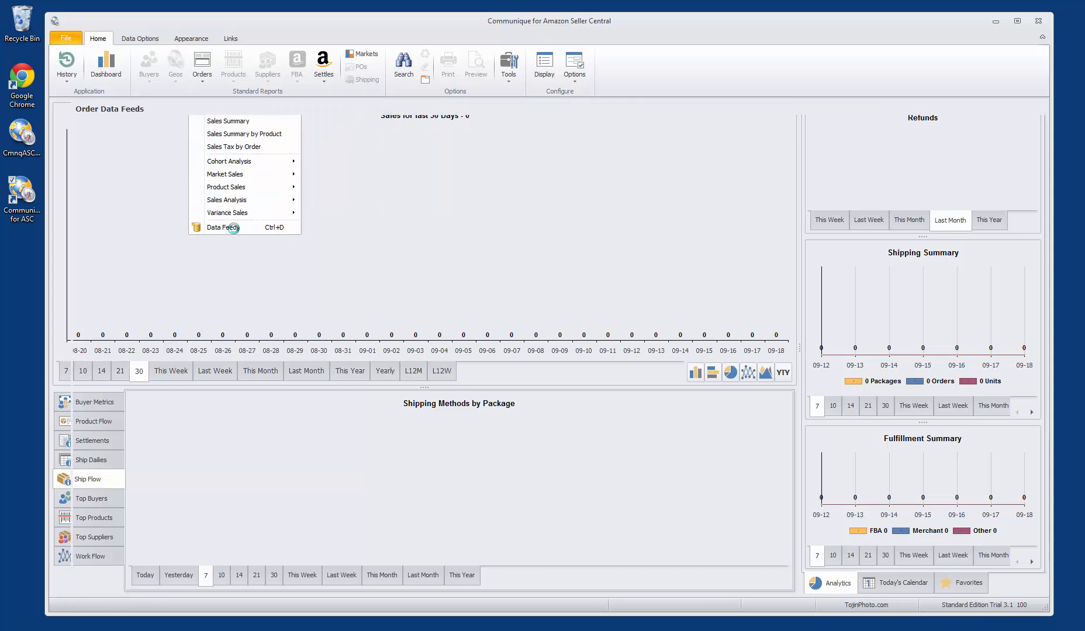
pyautogui.rightClick(367, 240)
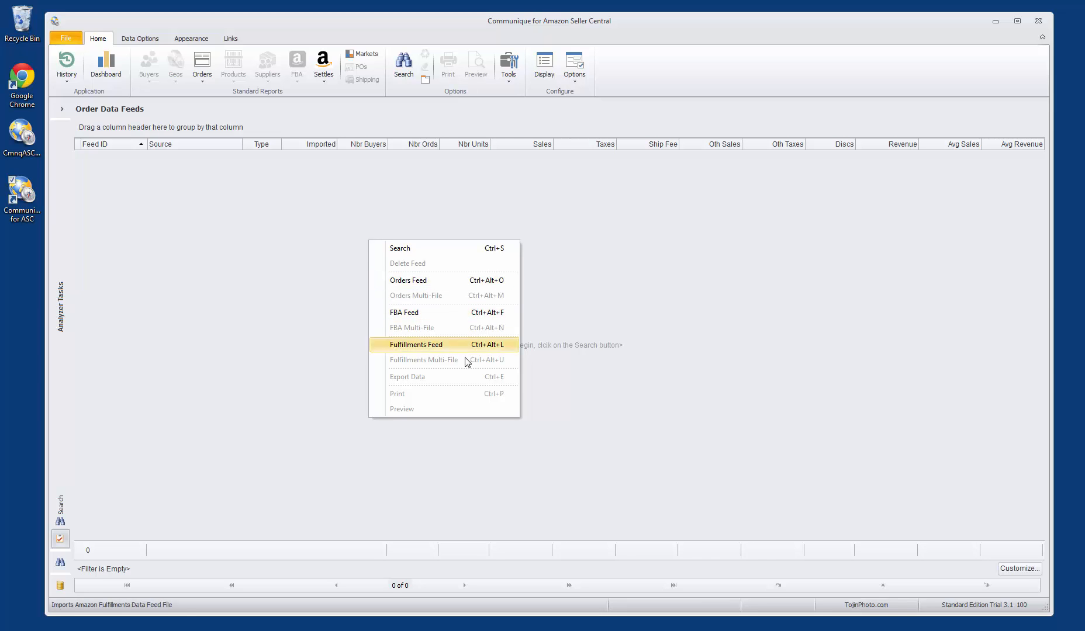
pyautogui.click(270, 261)
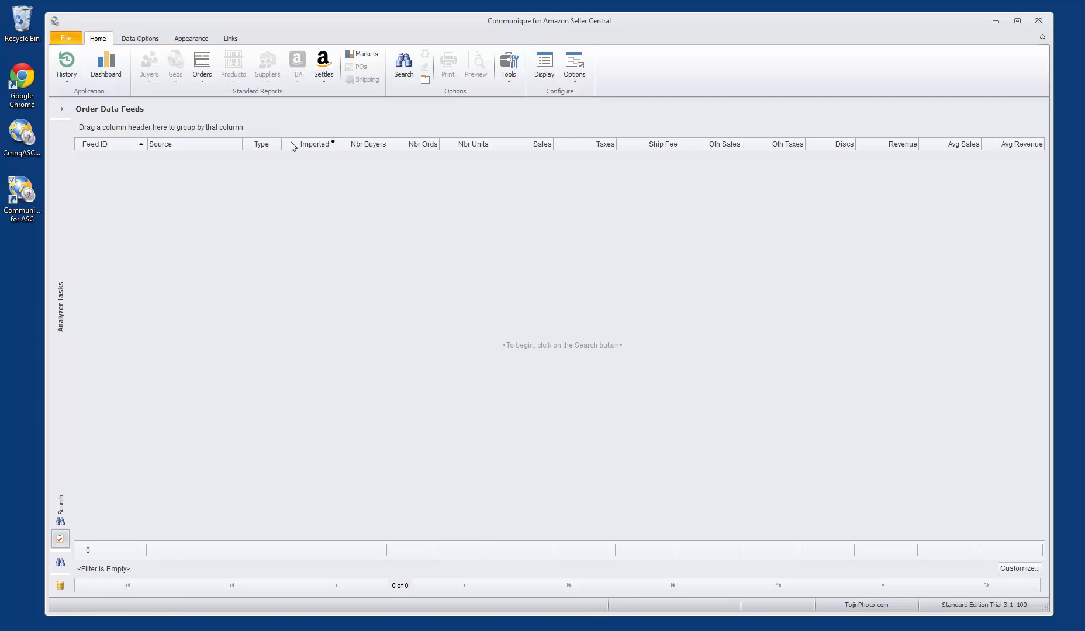
# Open the Settlement Feed import dialog to examine its options, cancel it, and return to the dashboard
pyautogui.click(323, 87)
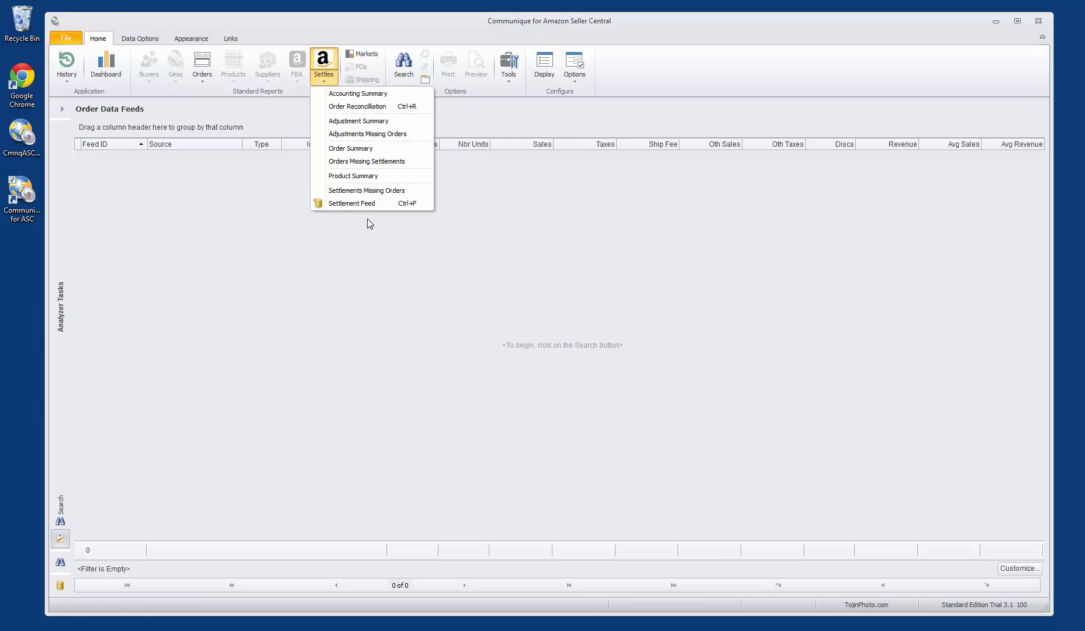
pyautogui.click(352, 202)
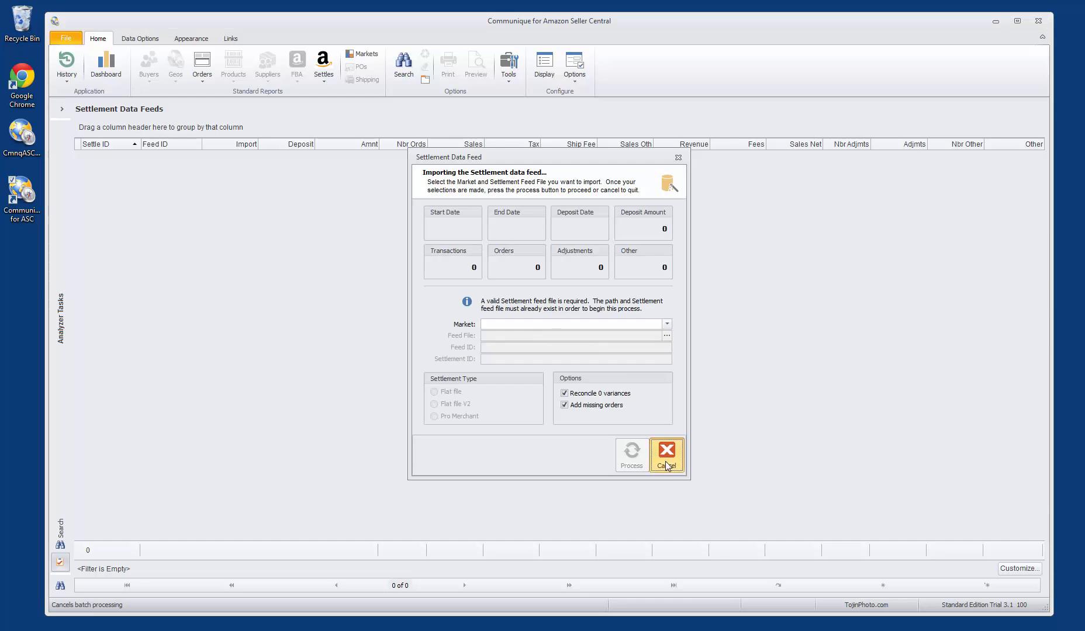
pyautogui.click(665, 460)
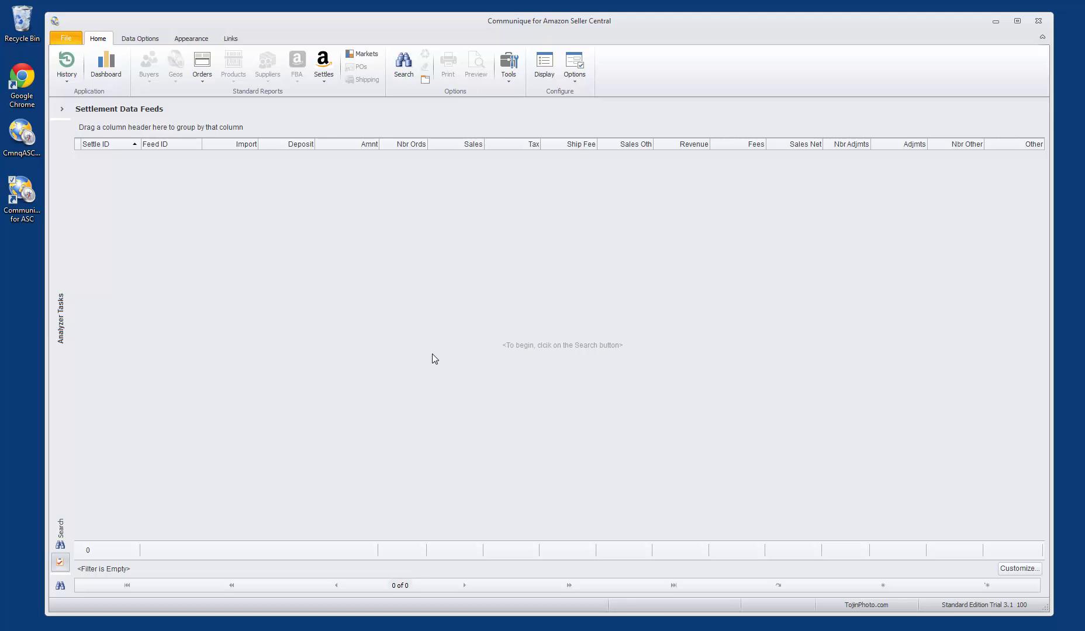
pyautogui.click(106, 61)
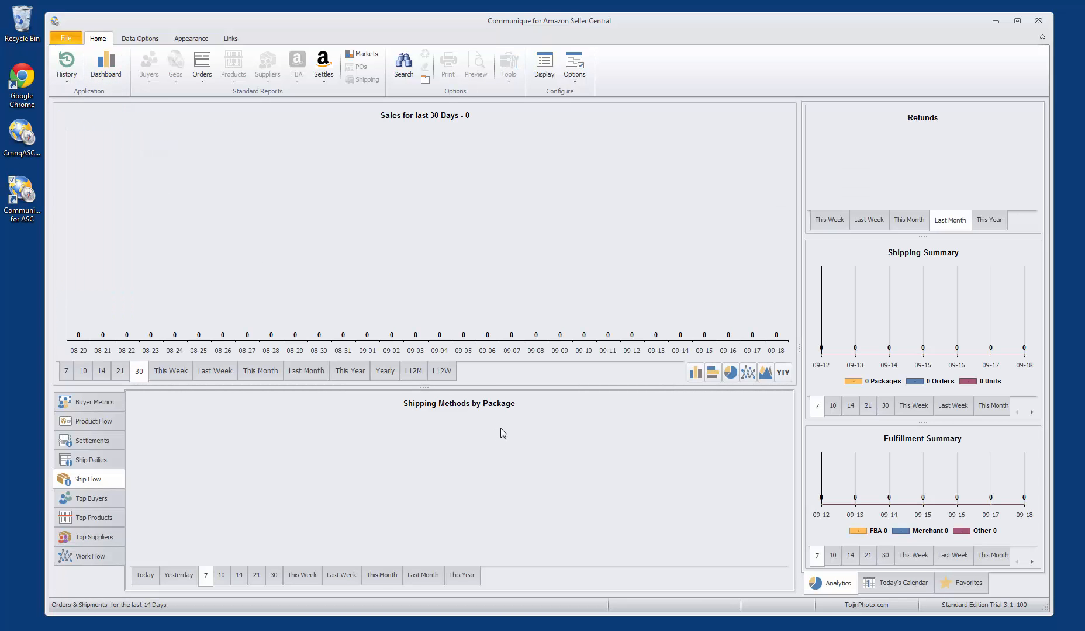